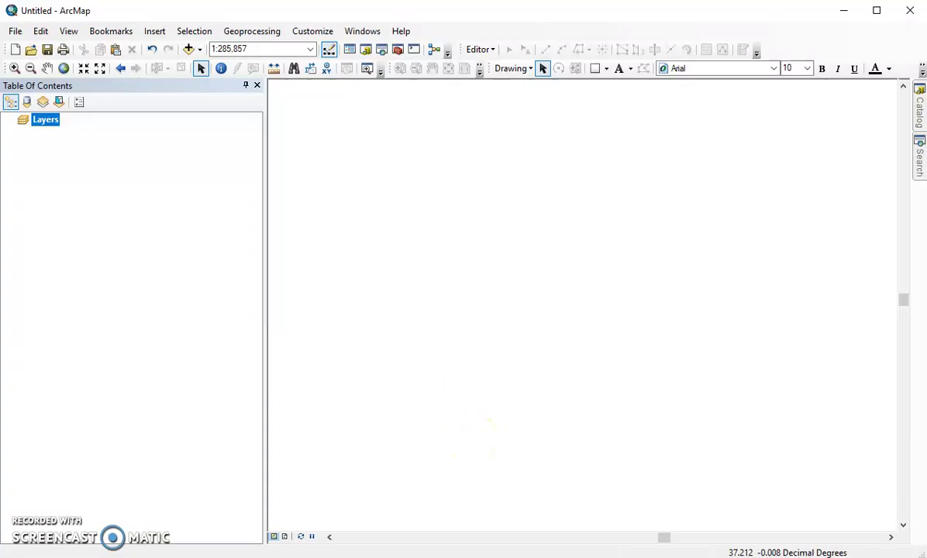
Zoom the empty map out to 1:10,000,000 and dismiss the toolbars list.
{"action": "left_click", "coordinate": [504, 466]}
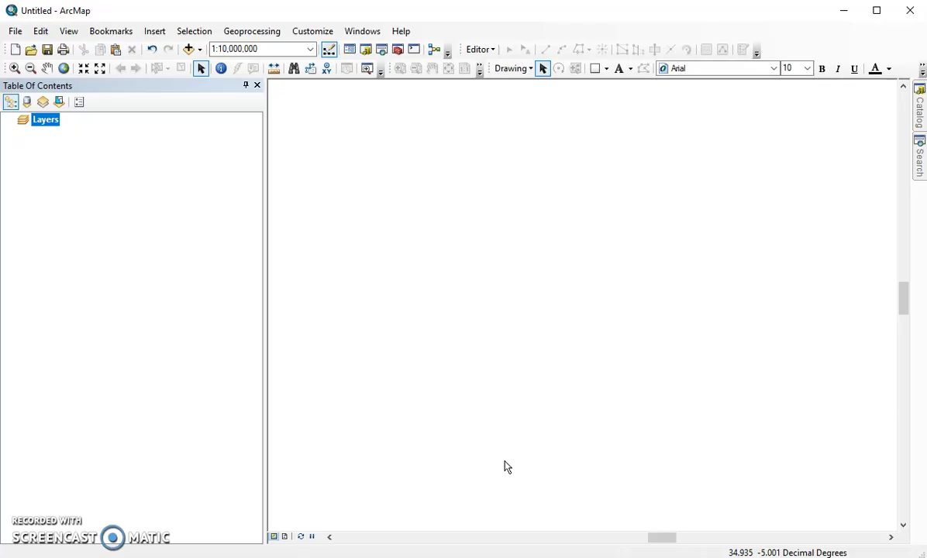
{"action": "left_click", "coordinate": [526, 342]}
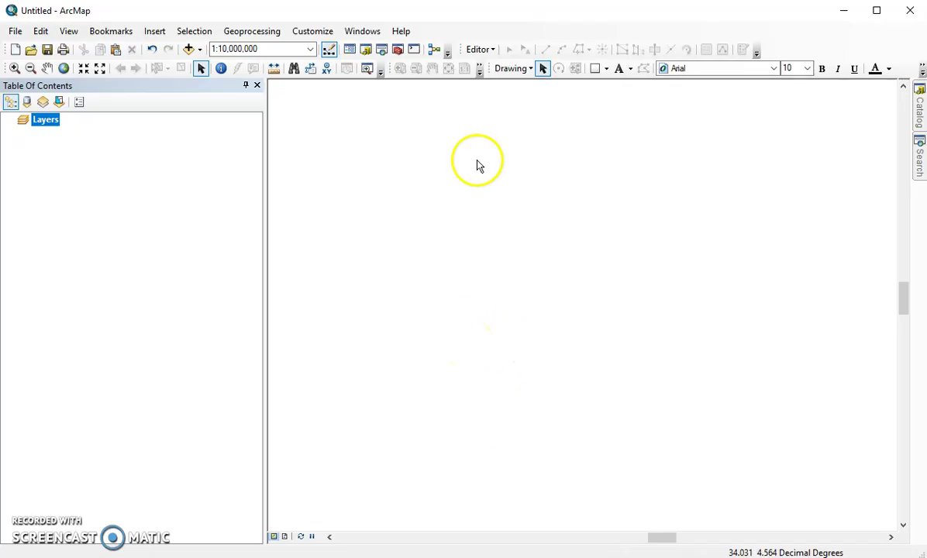
{"action": "right_click", "coordinate": [479, 29]}
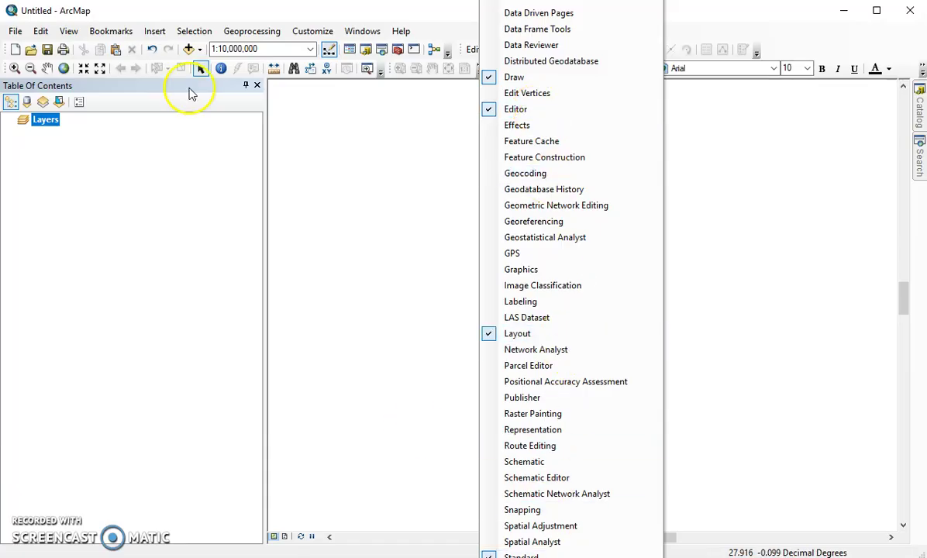
{"action": "left_click", "coordinate": [442, 17]}
Open the Catalog window from Windows, pin it, and collapse the Kenya folder.
{"action": "left_click", "coordinate": [372, 33]}
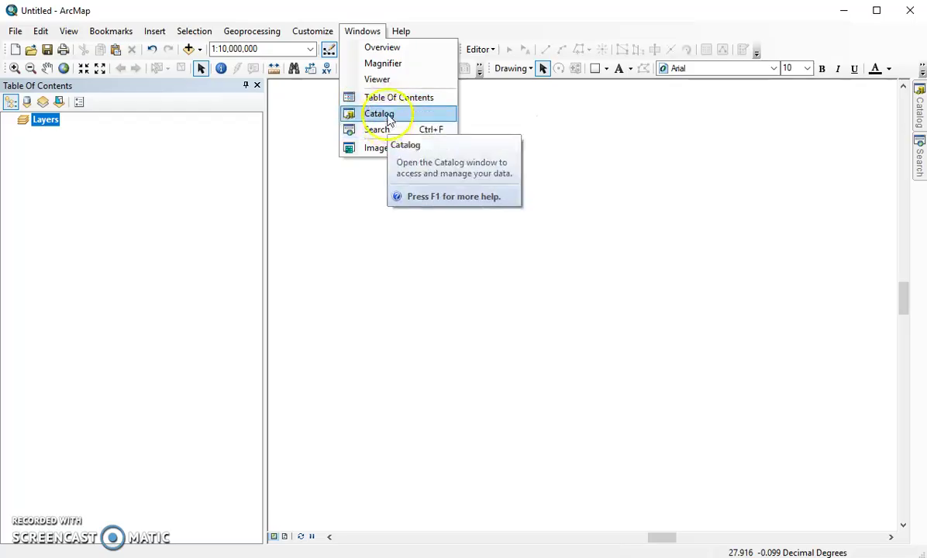
{"action": "left_click", "coordinate": [387, 116]}
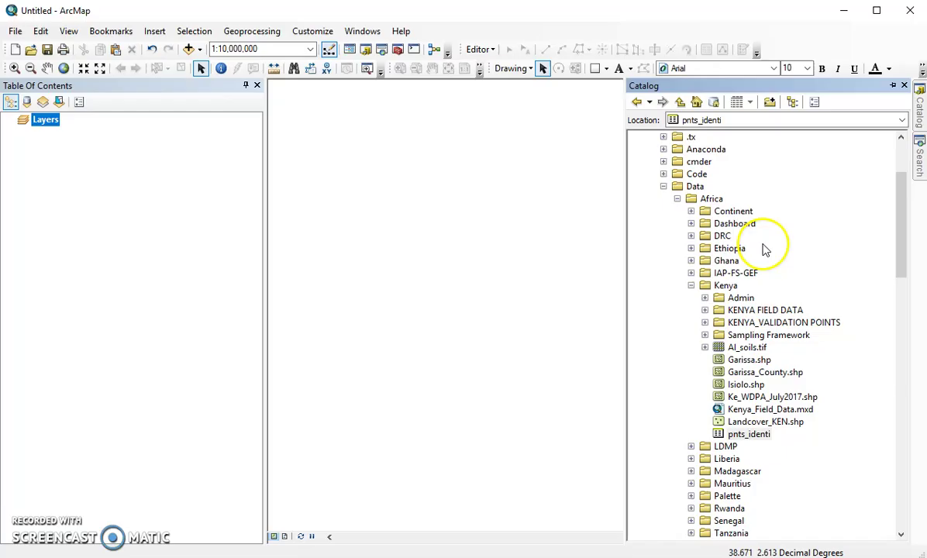
{"action": "left_click", "coordinate": [892, 85]}
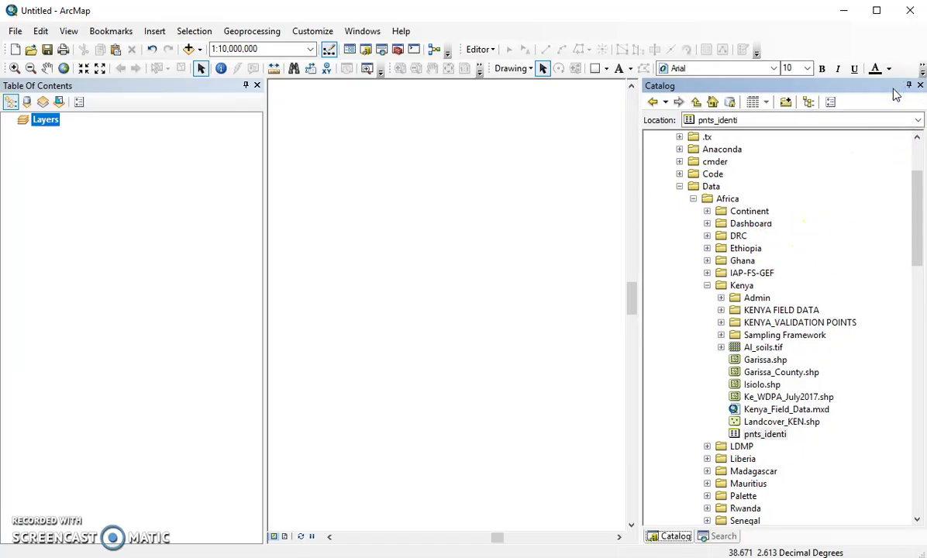
{"action": "left_click", "coordinate": [707, 285]}
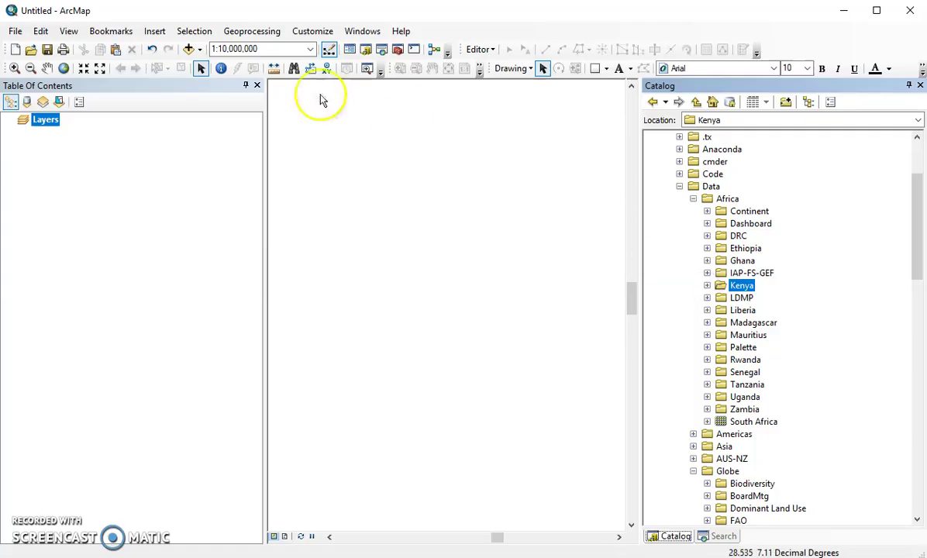
Add the World Imagery basemap to the map.
{"action": "left_click", "coordinate": [200, 49]}
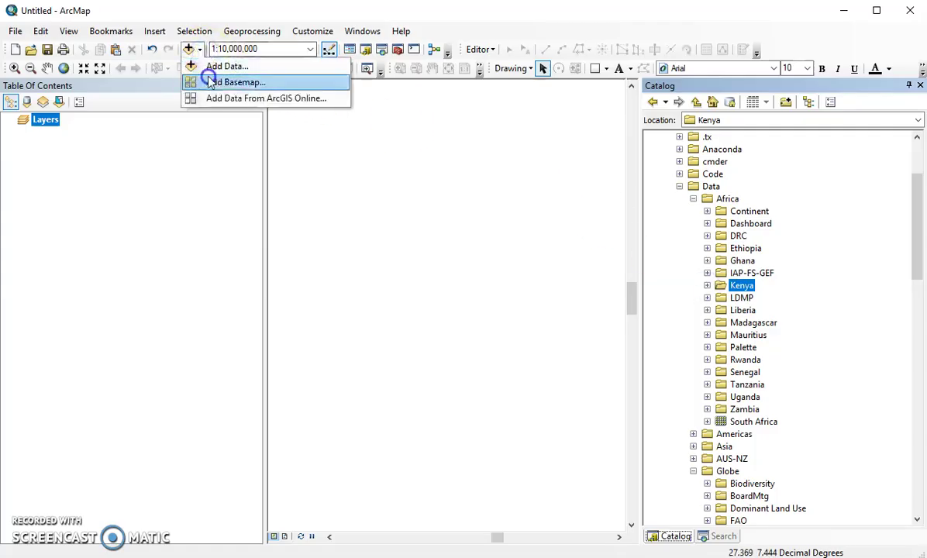
{"action": "left_click", "coordinate": [225, 81]}
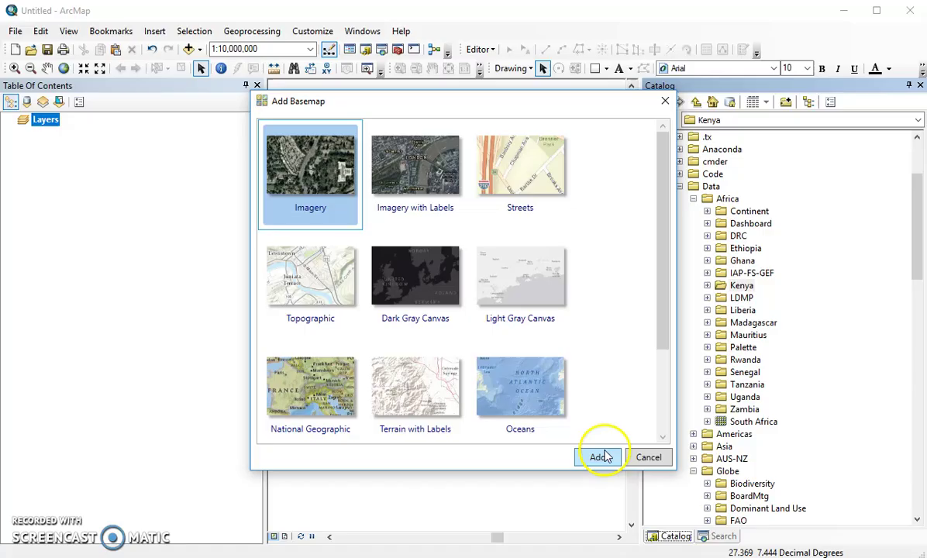
{"action": "left_click", "coordinate": [599, 457]}
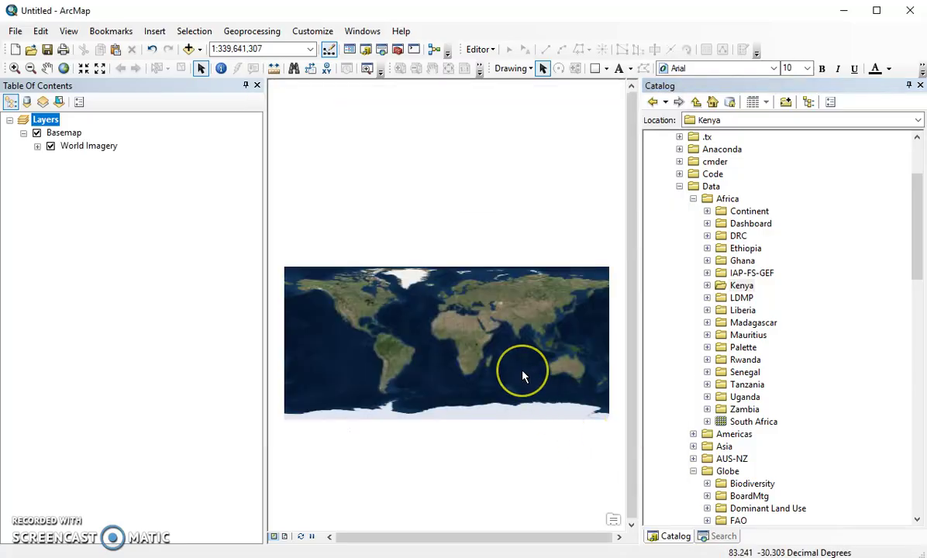
Add ne_10m_admin_0_countries.shp from Natural_Earth and place it above the basemap.
{"action": "left_click", "coordinate": [694, 199]}
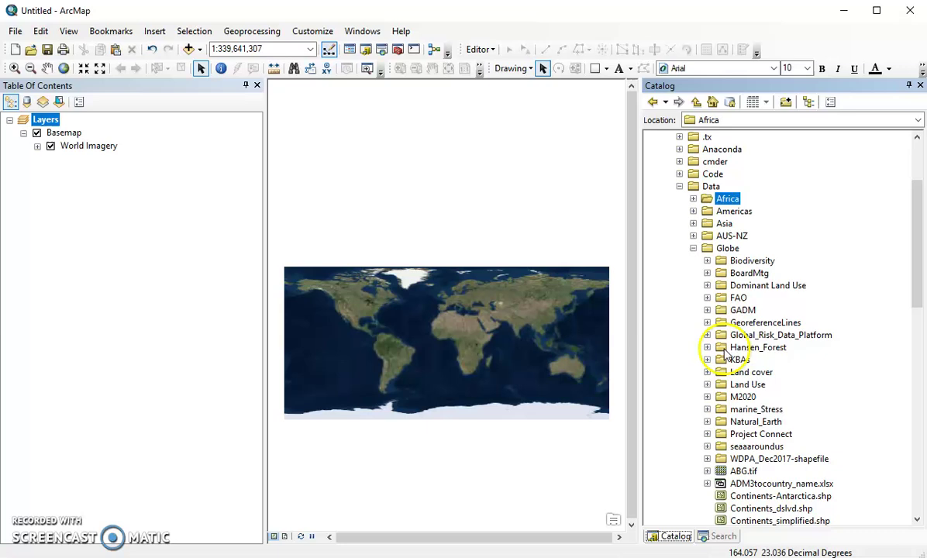
{"action": "left_click", "coordinate": [707, 421]}
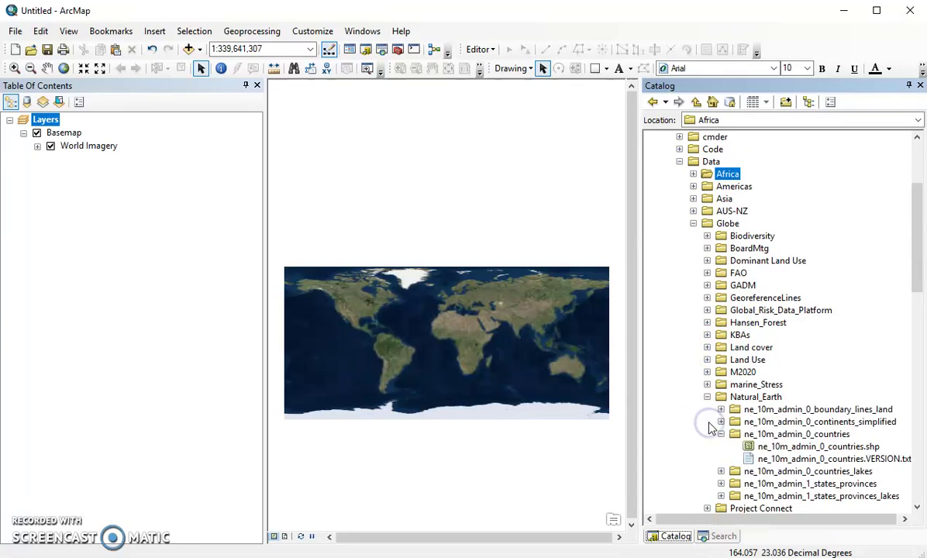
{"action": "left_click_drag", "start_coordinate": [798, 448], "coordinate": [192, 214]}
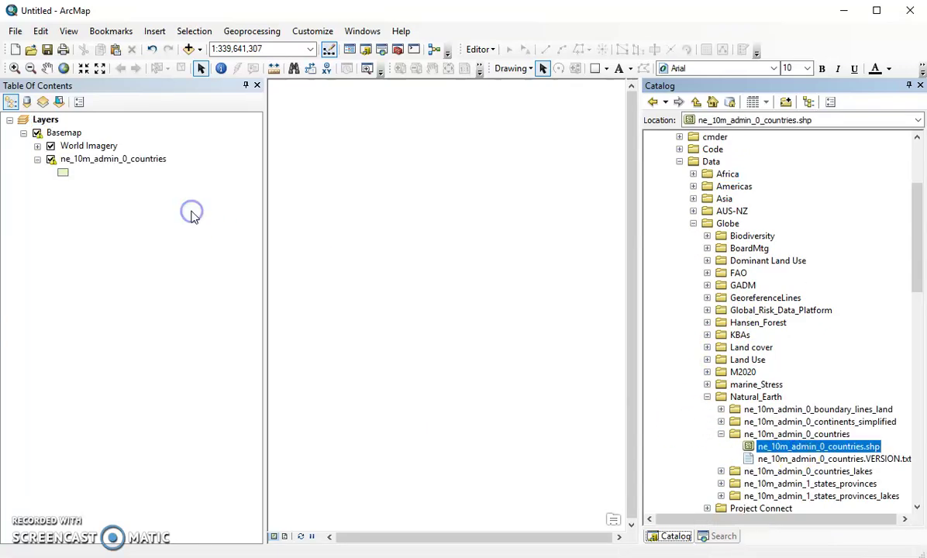
{"action": "left_click_drag", "start_coordinate": [128, 160], "coordinate": [116, 118]}
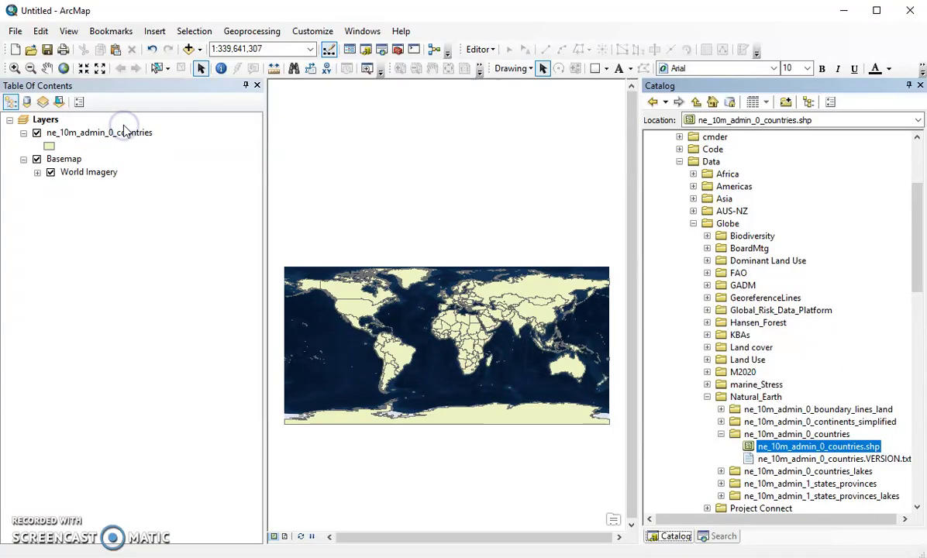
Give ne_10m_admin_0_countries the Hollow symbol so only black outlines show.
{"action": "left_click", "coordinate": [49, 146]}
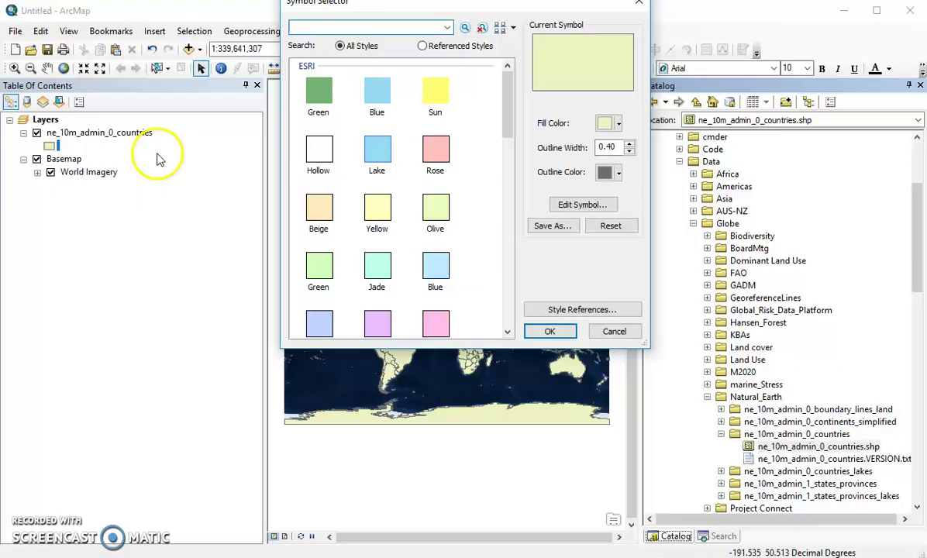
{"action": "left_click", "coordinate": [314, 146]}
{"action": "left_click", "coordinate": [539, 331]}
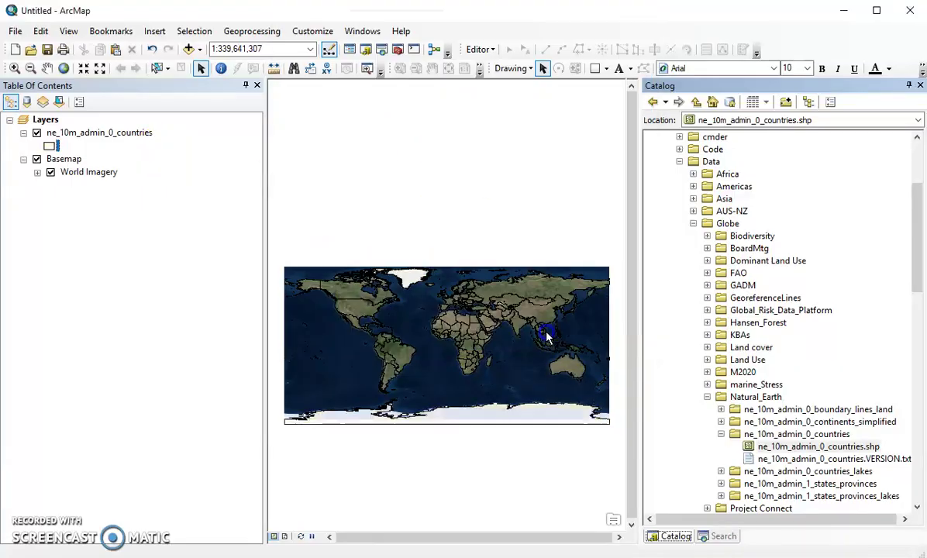
{"action": "left_click", "coordinate": [49, 146]}
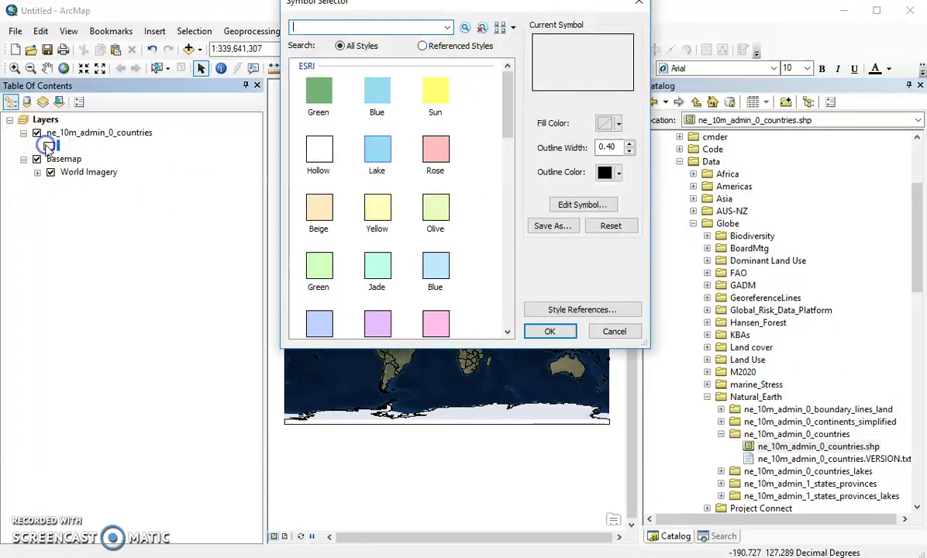
{"action": "left_click", "coordinate": [550, 331]}
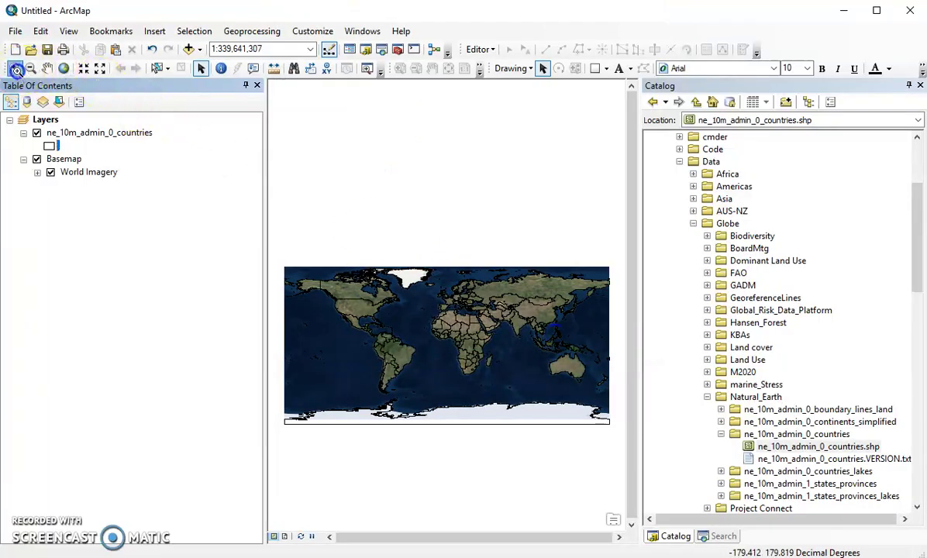
Zoom from the world view into Kenya and onto Mount Kenya at about 1:358,330.
{"action": "left_click", "coordinate": [16, 69]}
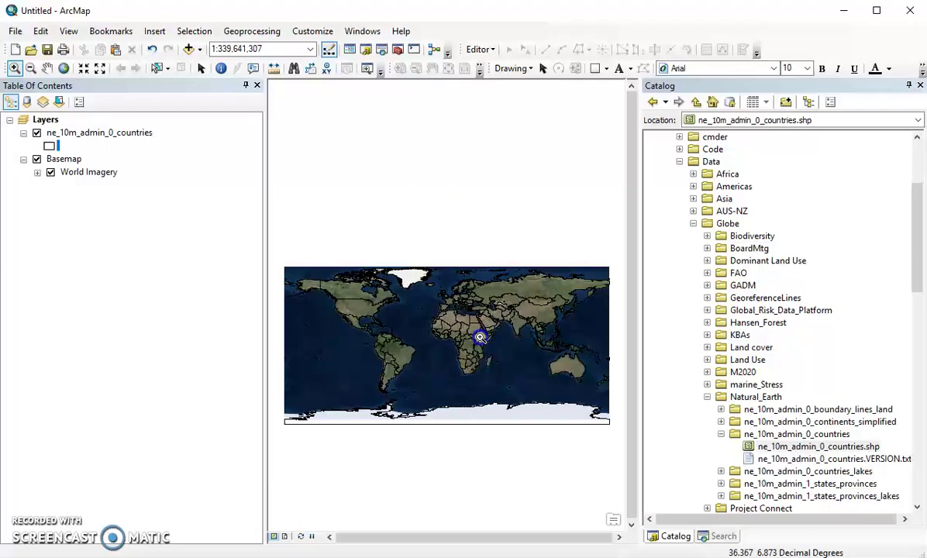
{"action": "left_click_drag", "start_coordinate": [480, 336], "coordinate": [482, 349]}
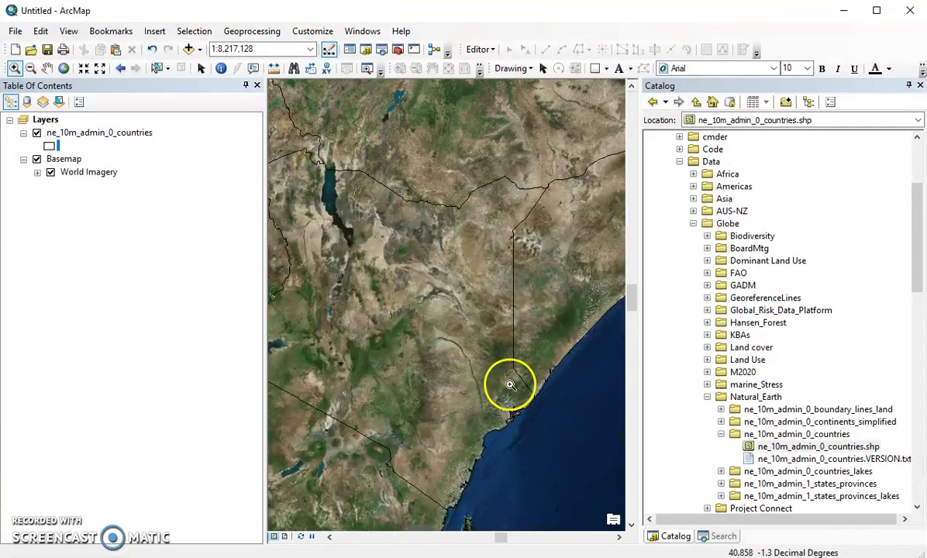
{"action": "left_click_drag", "start_coordinate": [352, 314], "coordinate": [402, 361]}
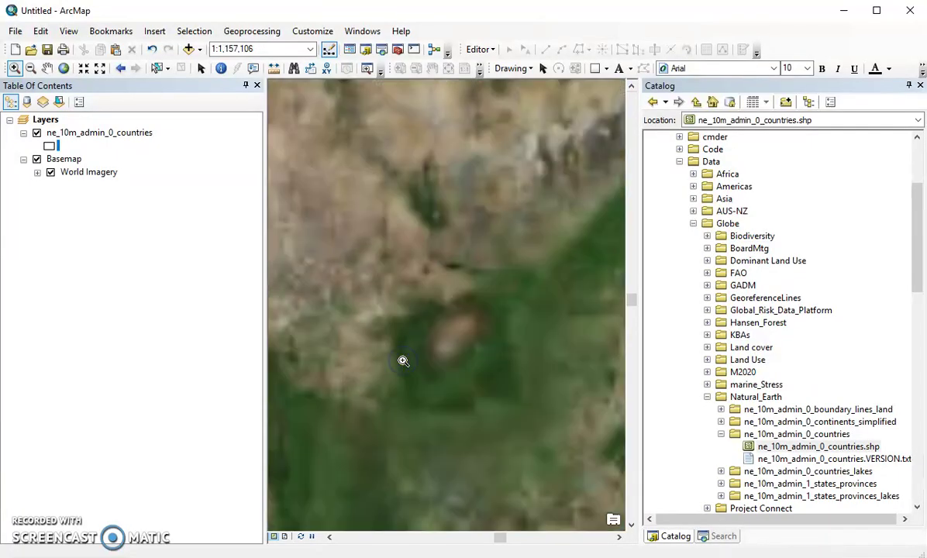
{"action": "left_click_drag", "start_coordinate": [416, 265], "coordinate": [498, 388]}
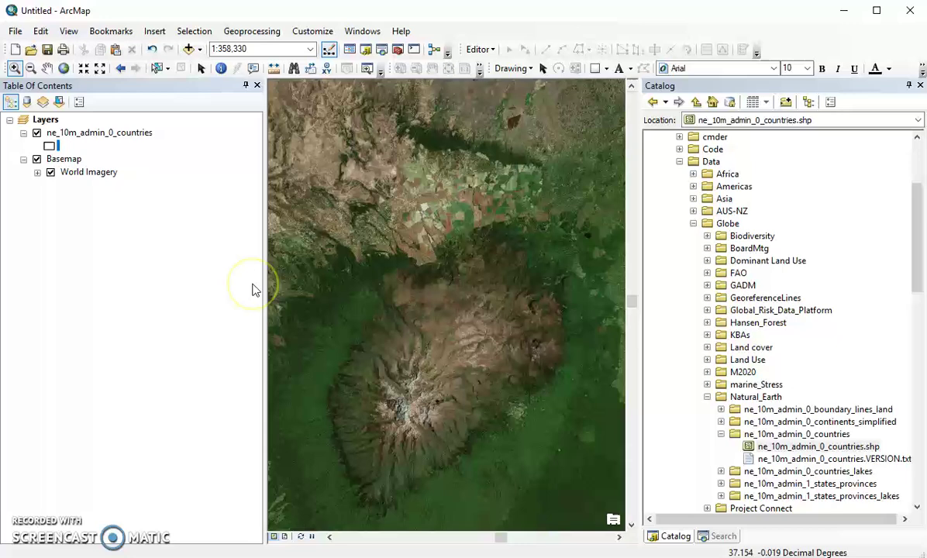
Create a new shapefile in Data > Africa > Kenya via the Catalog tree.
{"action": "left_click", "coordinate": [707, 397]}
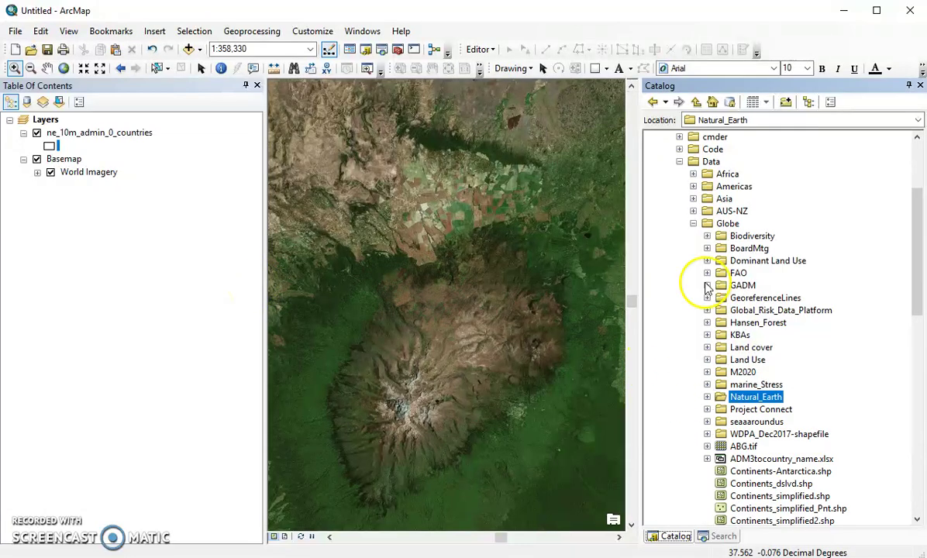
{"action": "left_click", "coordinate": [693, 174]}
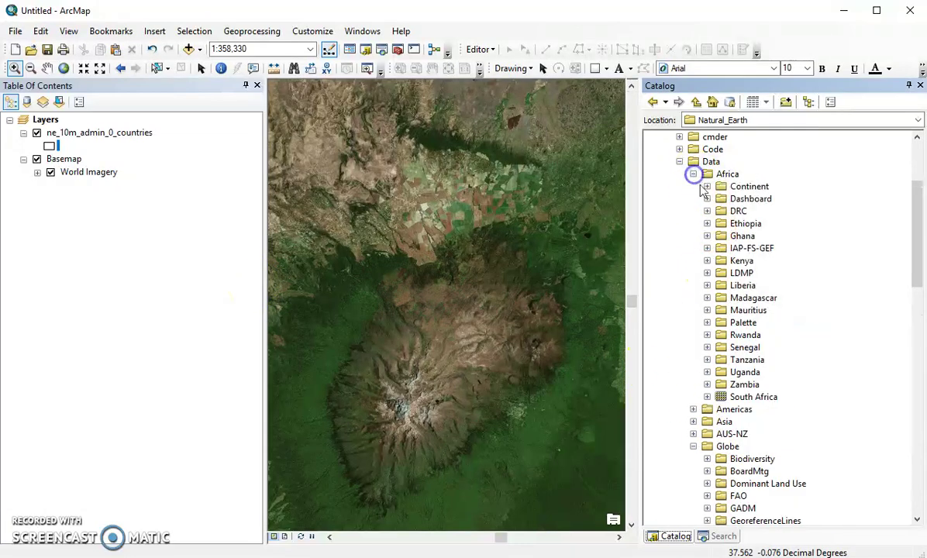
{"action": "right_click", "coordinate": [742, 262]}
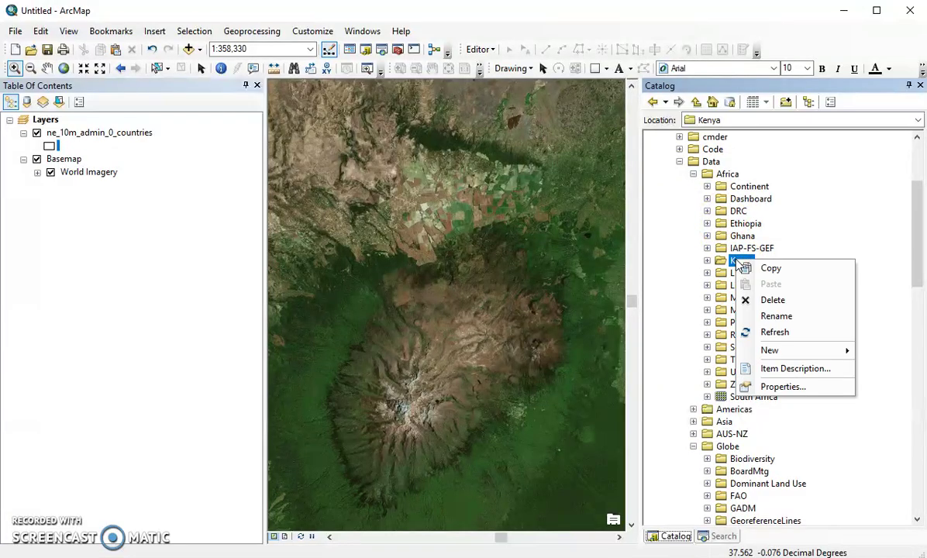
{"action": "mouse_move", "coordinate": [775, 355]}
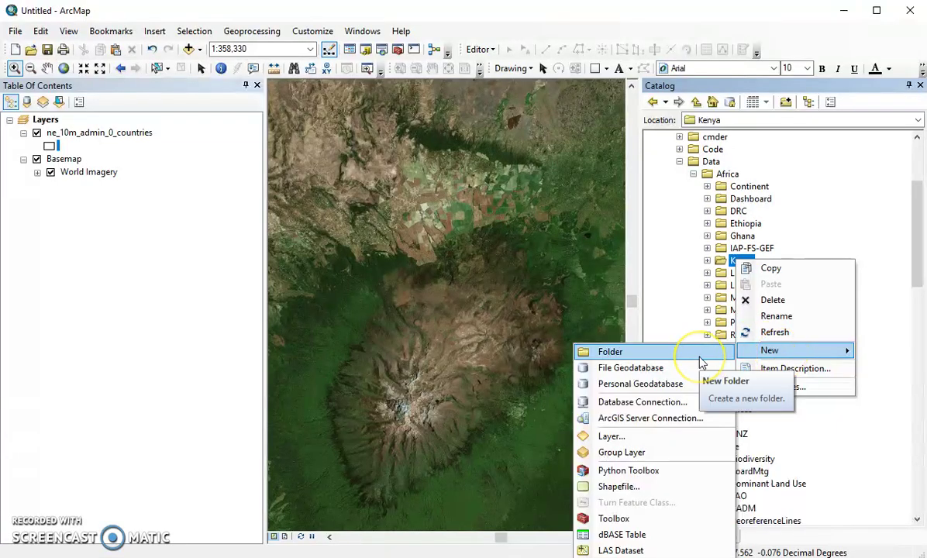
{"action": "left_click", "coordinate": [619, 487]}
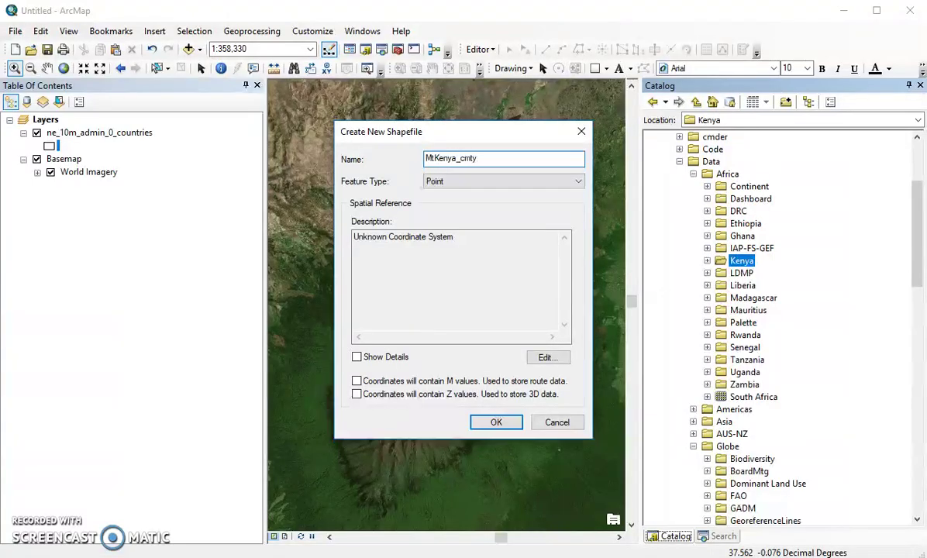
Set MtKenya_cmty's feature type to Polygon and open its Spatial Reference Properties.
{"action": "left_click", "coordinate": [436, 181]}
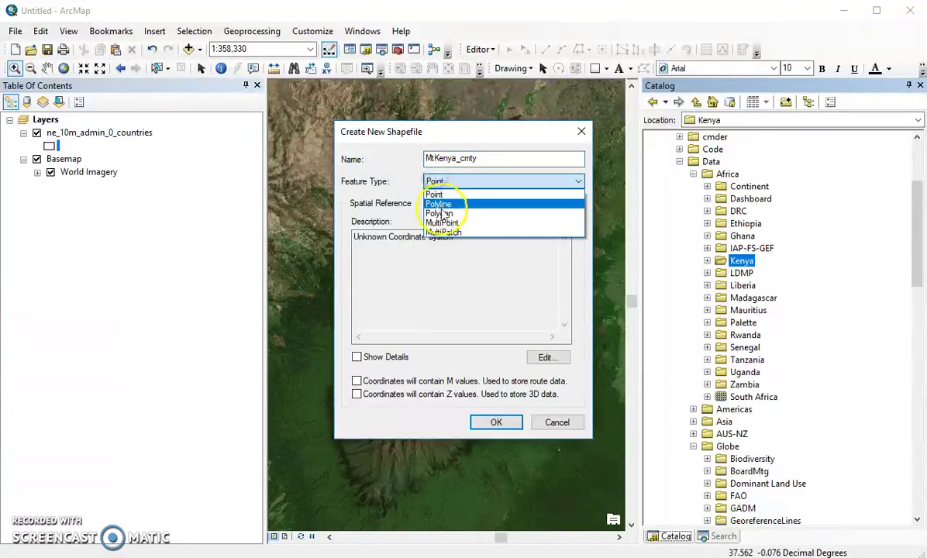
{"action": "left_click", "coordinate": [442, 214]}
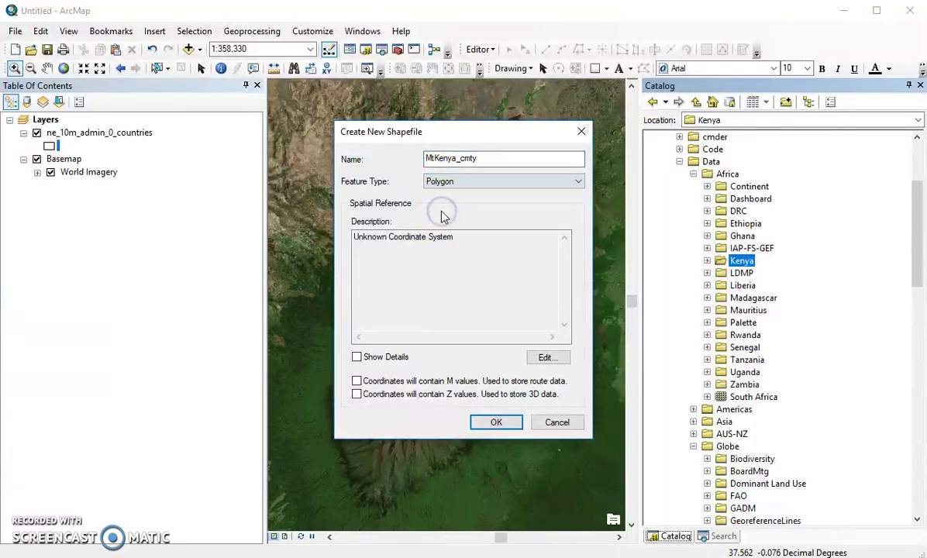
{"action": "left_click", "coordinate": [545, 358]}
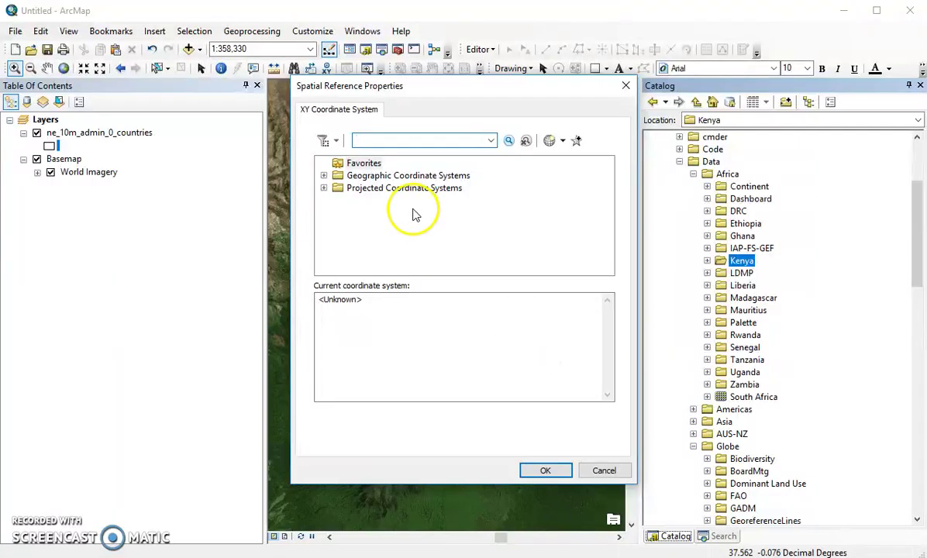
Set the spatial reference to Geographic Coordinate Systems > World > WGS 1984.
{"action": "left_click", "coordinate": [324, 176]}
{"action": "scroll", "coordinate": [392, 254], "scroll_direction": "down", "scroll_amount": 3}
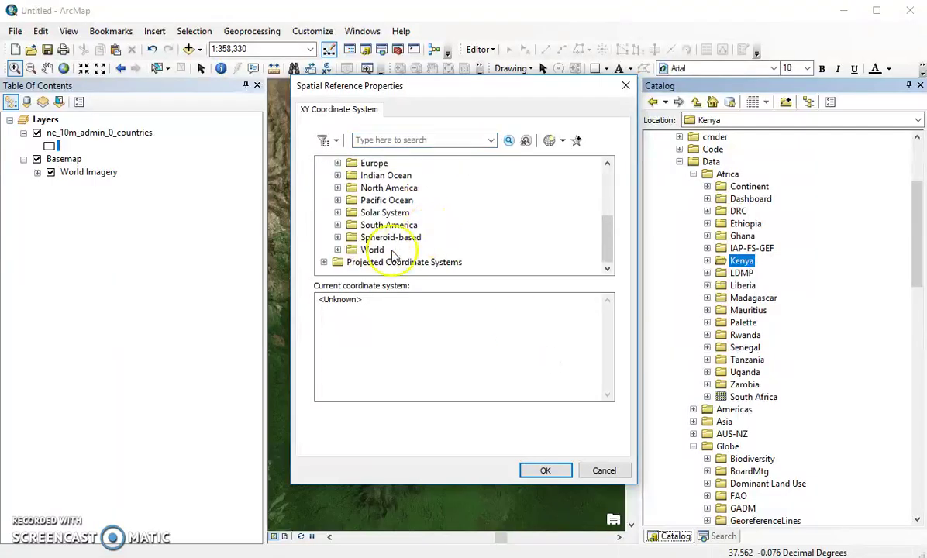
{"action": "left_click", "coordinate": [337, 250]}
{"action": "scroll", "coordinate": [445, 243], "scroll_direction": "down", "scroll_amount": 1}
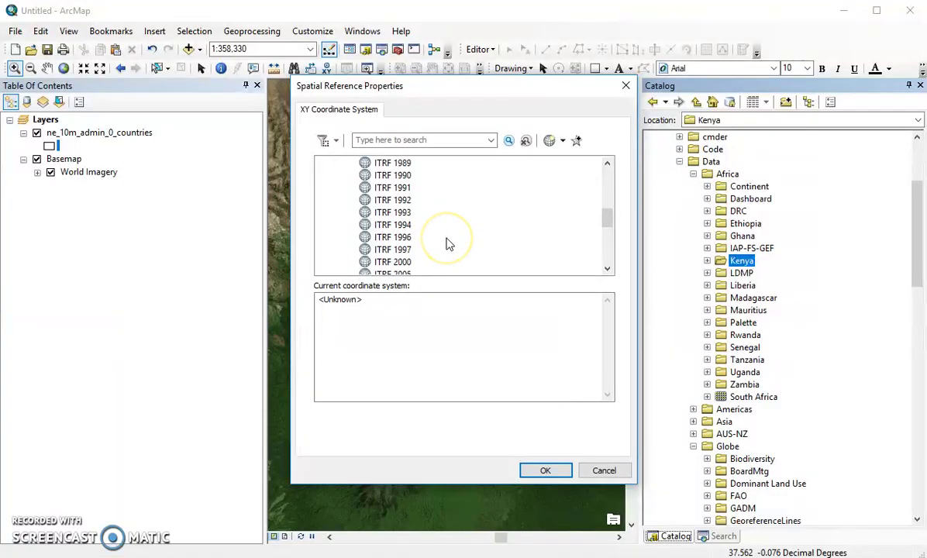
{"action": "scroll", "coordinate": [447, 243], "scroll_direction": "down", "scroll_amount": 6}
{"action": "left_click", "coordinate": [394, 201]}
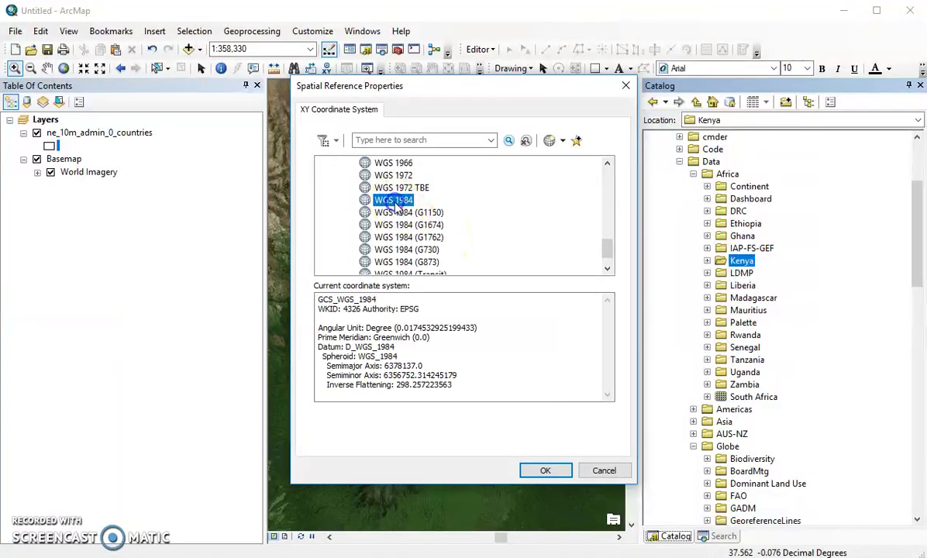
{"action": "scroll", "coordinate": [463, 201], "scroll_direction": "up", "scroll_amount": 10}
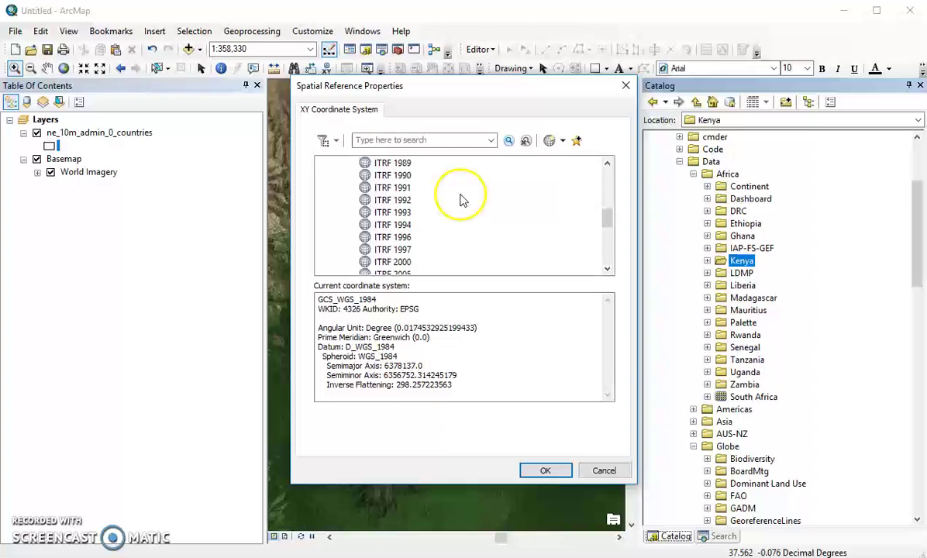
{"action": "left_click", "coordinate": [383, 140]}
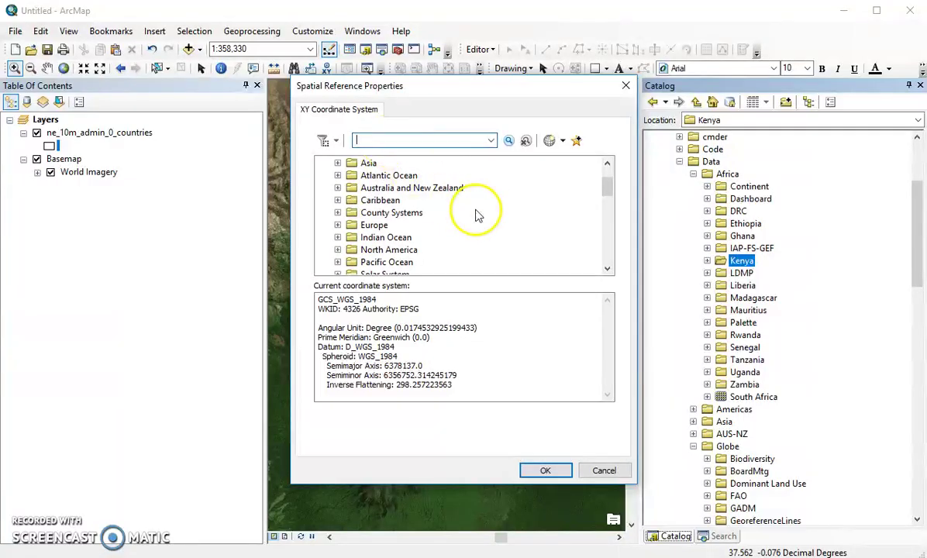
{"action": "scroll", "coordinate": [465, 209], "scroll_direction": "up", "scroll_amount": 2}
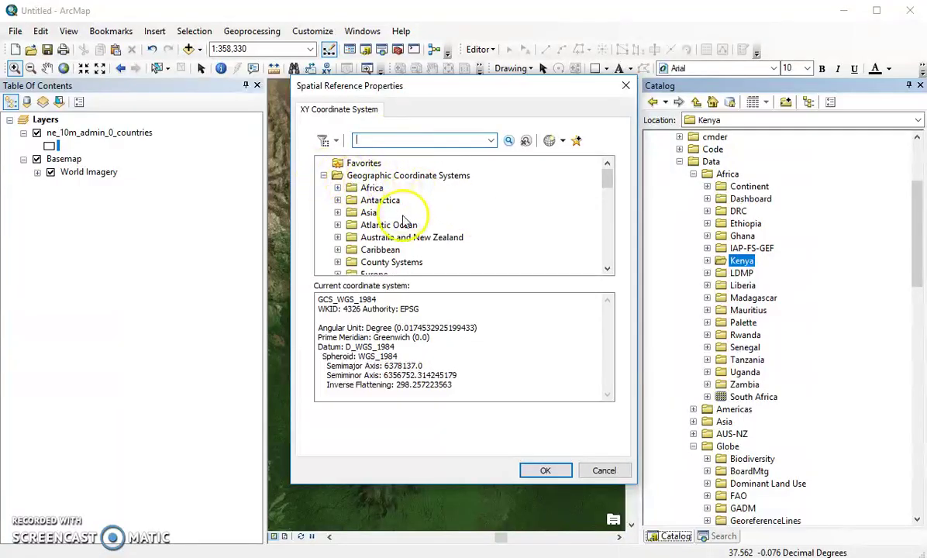
{"action": "scroll", "coordinate": [402, 257], "scroll_direction": "down", "scroll_amount": 3}
{"action": "scroll", "coordinate": [396, 247], "scroll_direction": "down", "scroll_amount": 2}
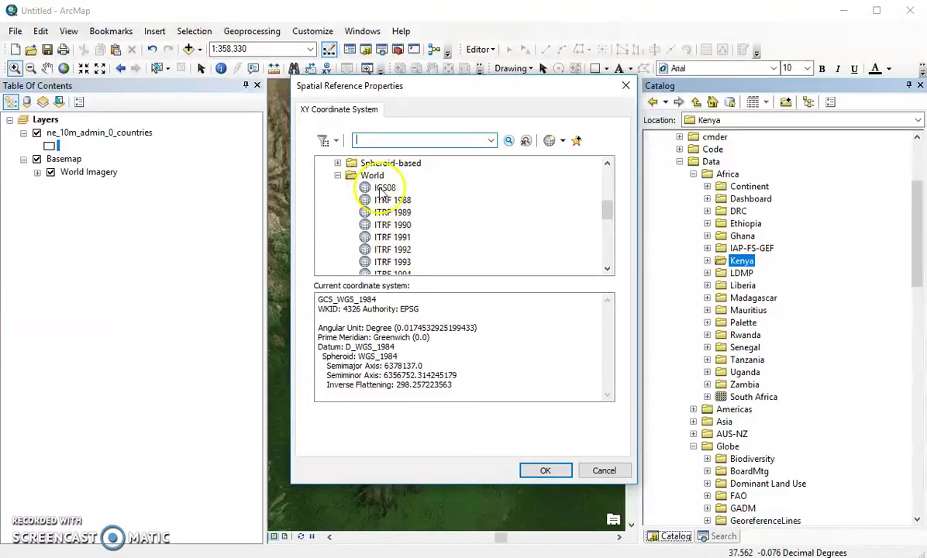
{"action": "scroll", "coordinate": [440, 245], "scroll_direction": "down", "scroll_amount": 1}
{"action": "left_click", "coordinate": [543, 470]}
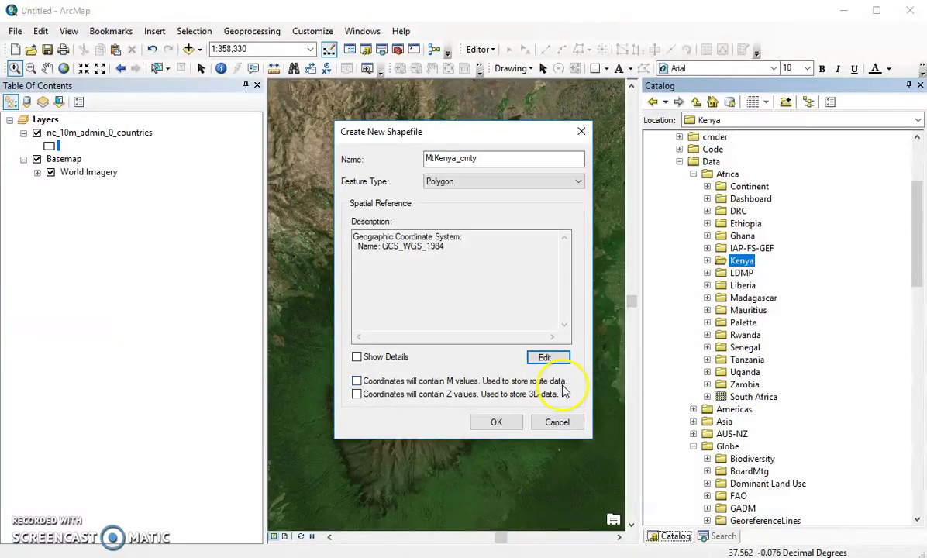
Create the MtKenya_cmty shapefile and select MtKenya_cmty.shp in the Catalog.
{"action": "left_click", "coordinate": [496, 423]}
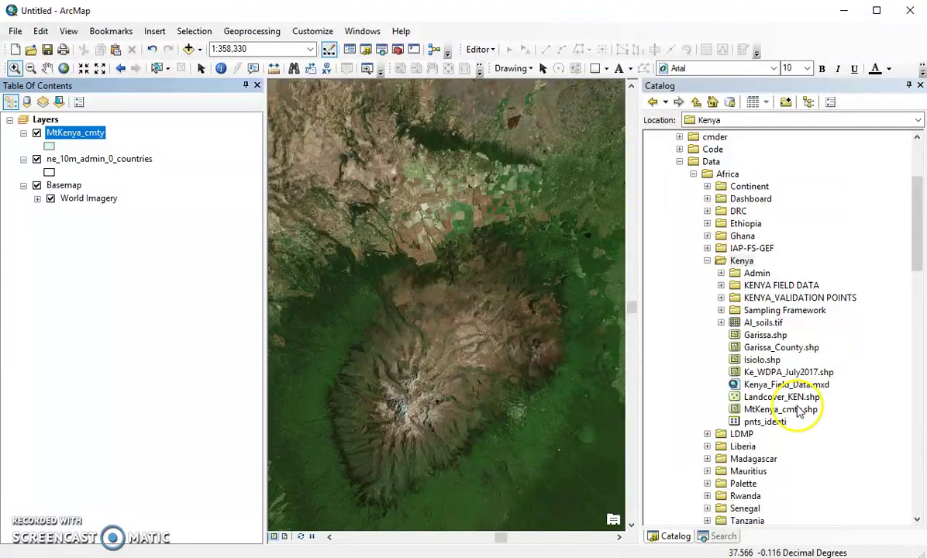
{"action": "left_click", "coordinate": [781, 409]}
{"action": "left_click", "coordinate": [810, 418]}
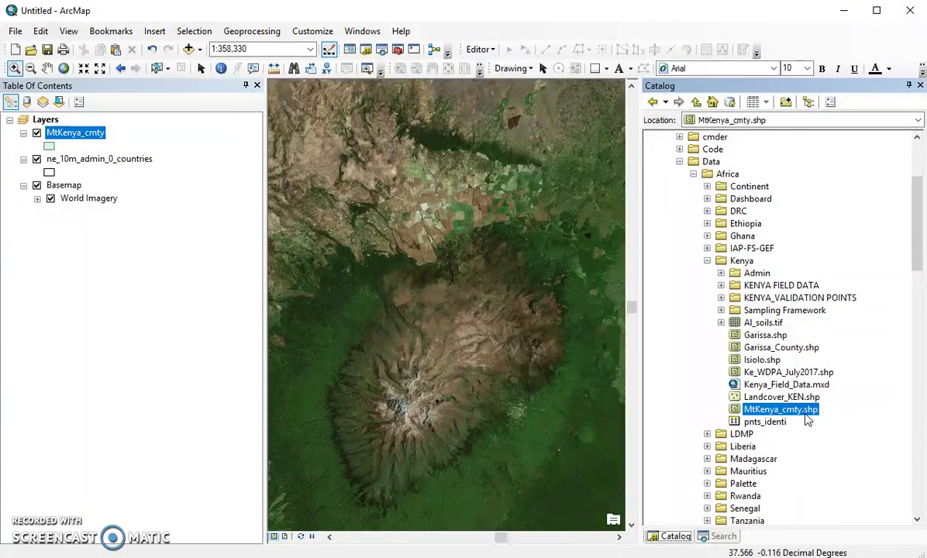
Start editing with MtKenya_cmty chosen in the Start Editing dialog.
{"action": "left_click", "coordinate": [478, 50]}
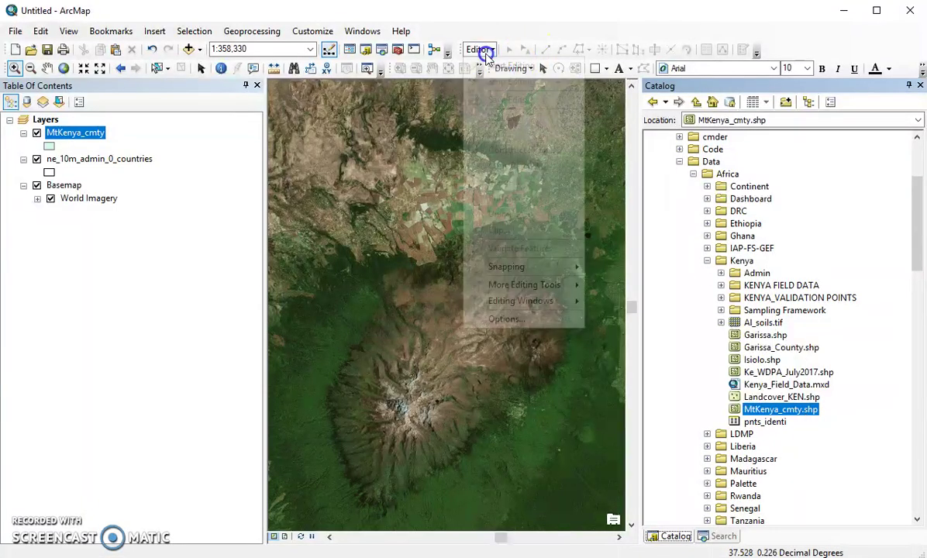
{"action": "left_click", "coordinate": [511, 66]}
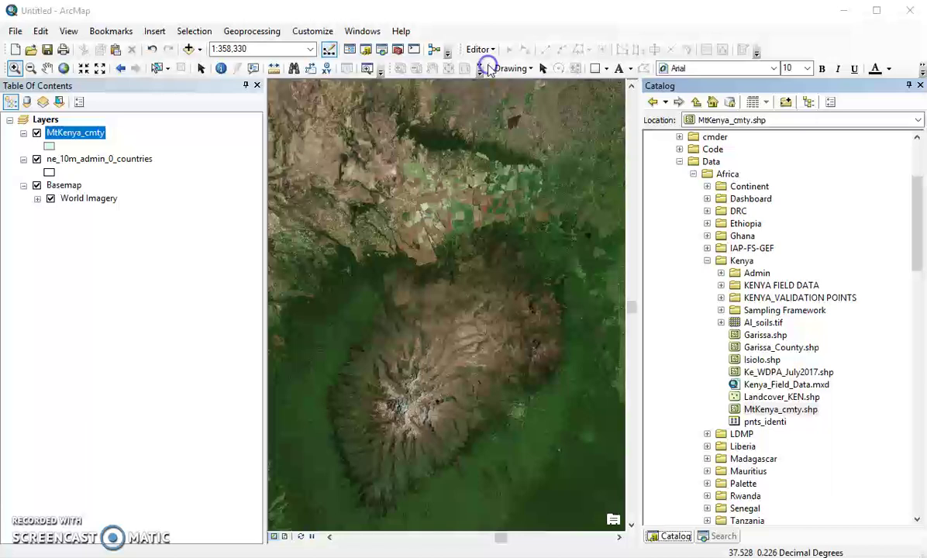
{"action": "left_click", "coordinate": [335, 164]}
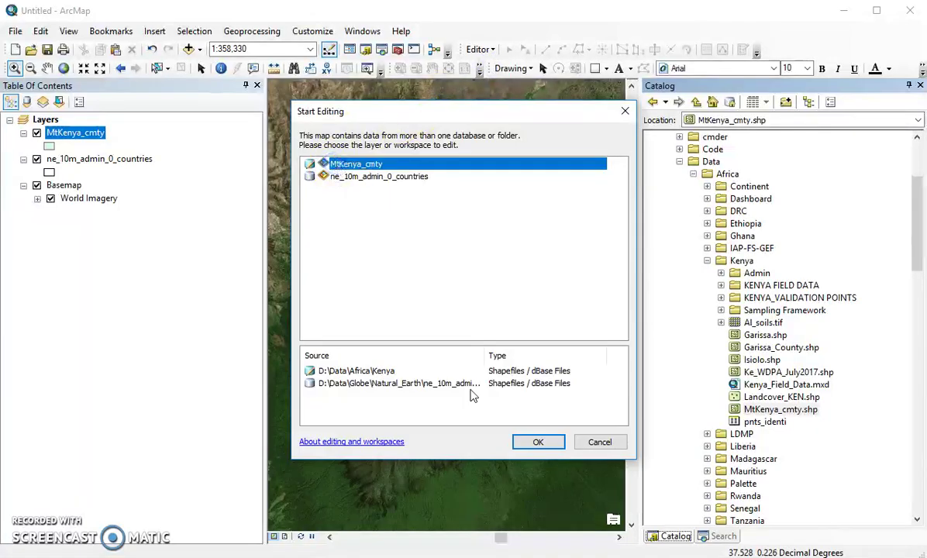
{"action": "left_click", "coordinate": [538, 442]}
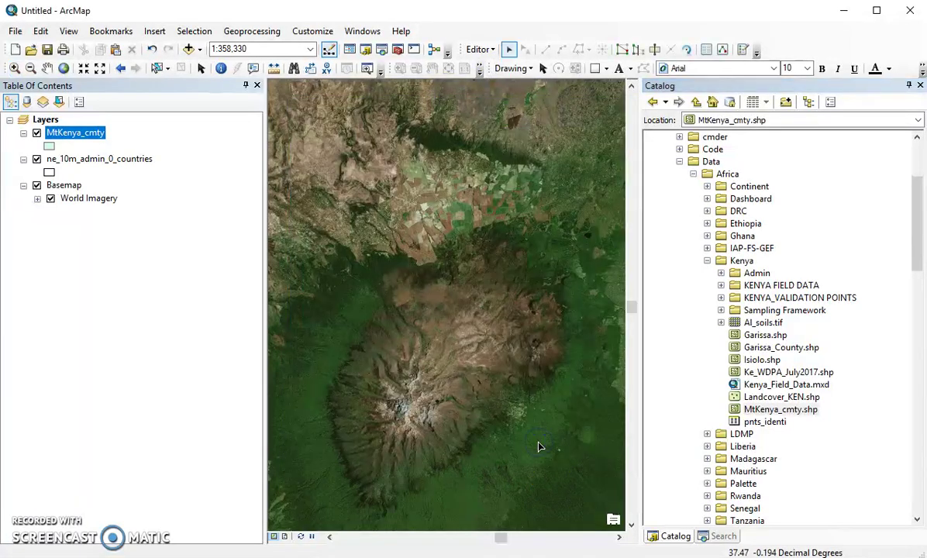
{"action": "left_click", "coordinate": [742, 52]}
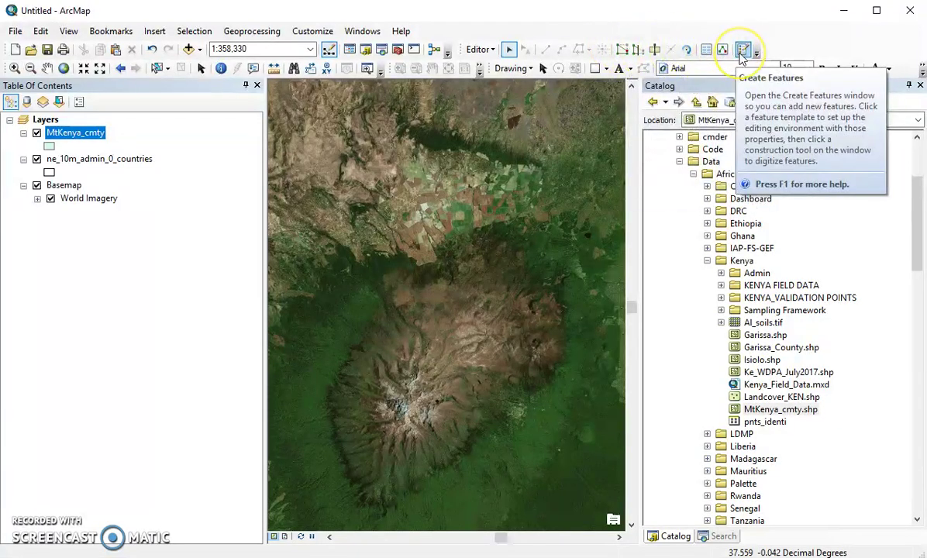
Select the MtKenya_cmty template in Create Features and auto-hide the Catalog window.
{"action": "left_click", "coordinate": [741, 54]}
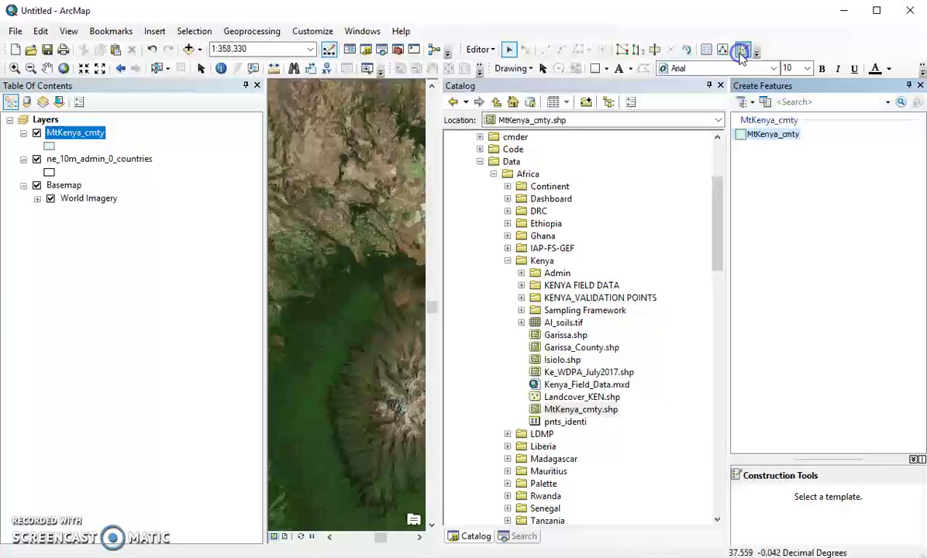
{"action": "left_click", "coordinate": [775, 137]}
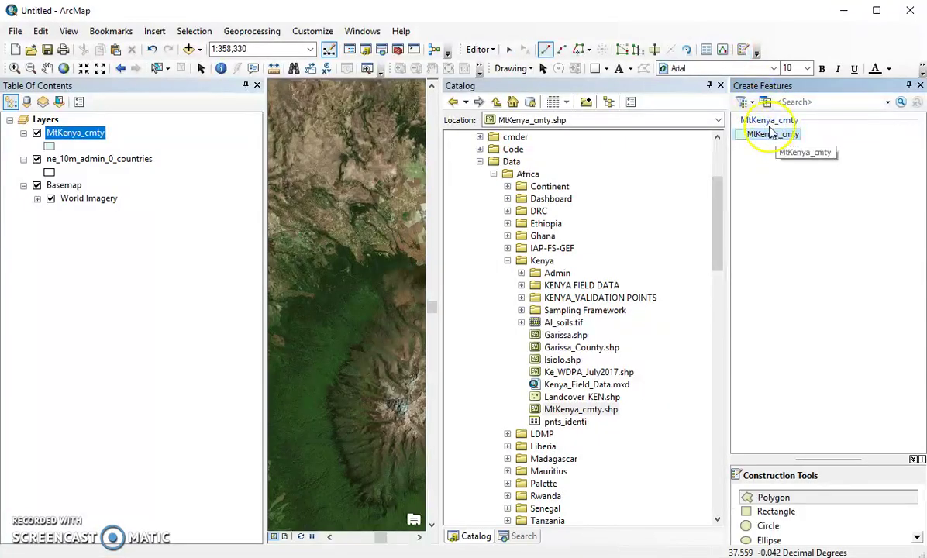
{"action": "left_click", "coordinate": [709, 85]}
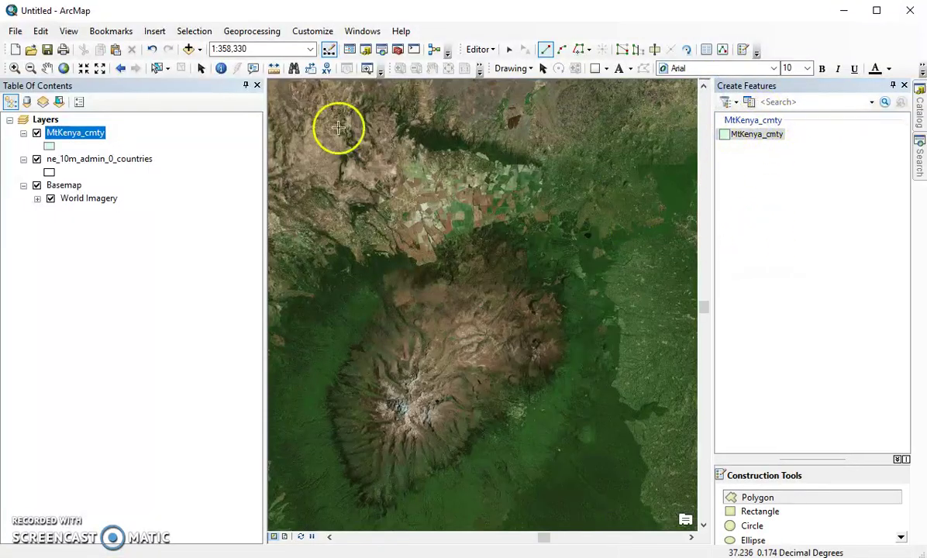
Trace the polygon's northern and eastern edges around the farmland north of Mt Kenya.
{"action": "left_click", "coordinate": [397, 126]}
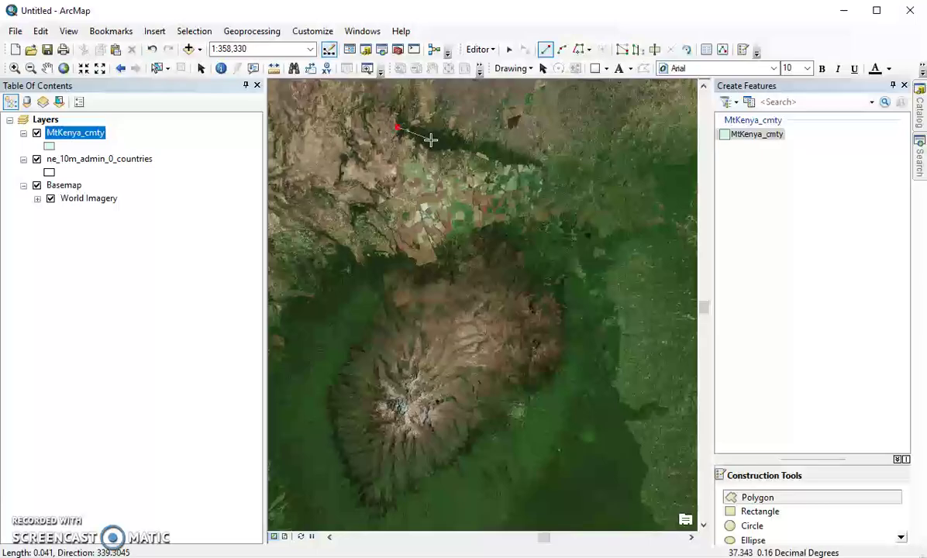
{"action": "left_click", "coordinate": [430, 141]}
{"action": "left_click", "coordinate": [478, 146]}
{"action": "left_click", "coordinate": [505, 159]}
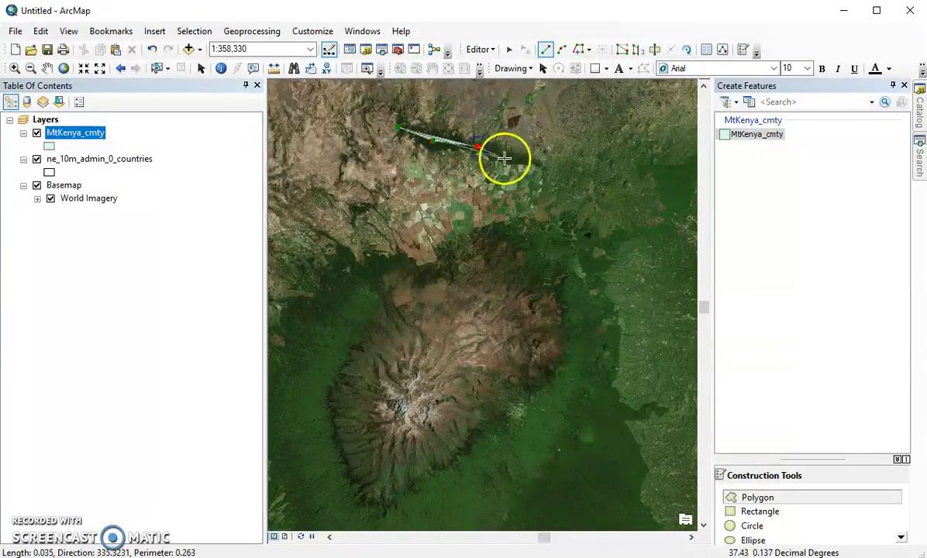
{"action": "left_click", "coordinate": [549, 164]}
{"action": "left_click", "coordinate": [549, 196]}
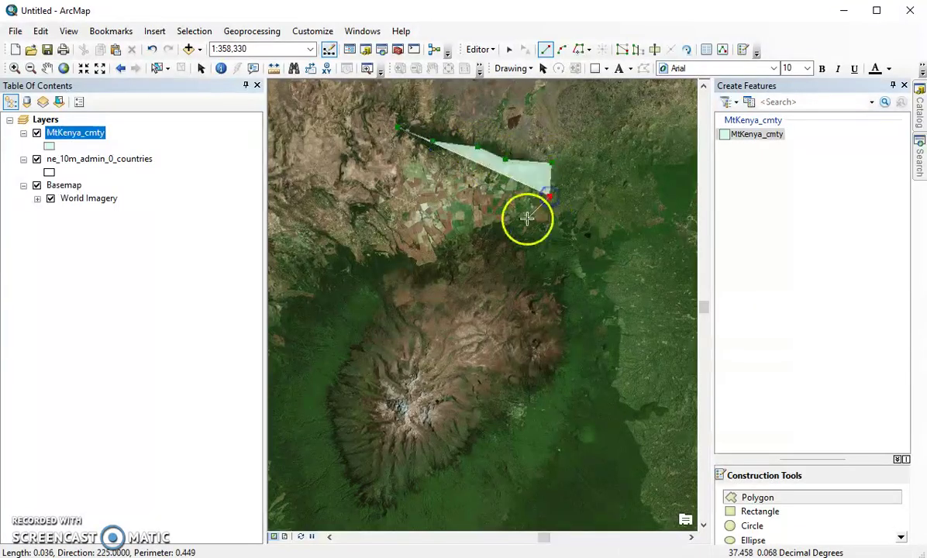
{"action": "left_click", "coordinate": [525, 223]}
{"action": "left_click", "coordinate": [472, 238]}
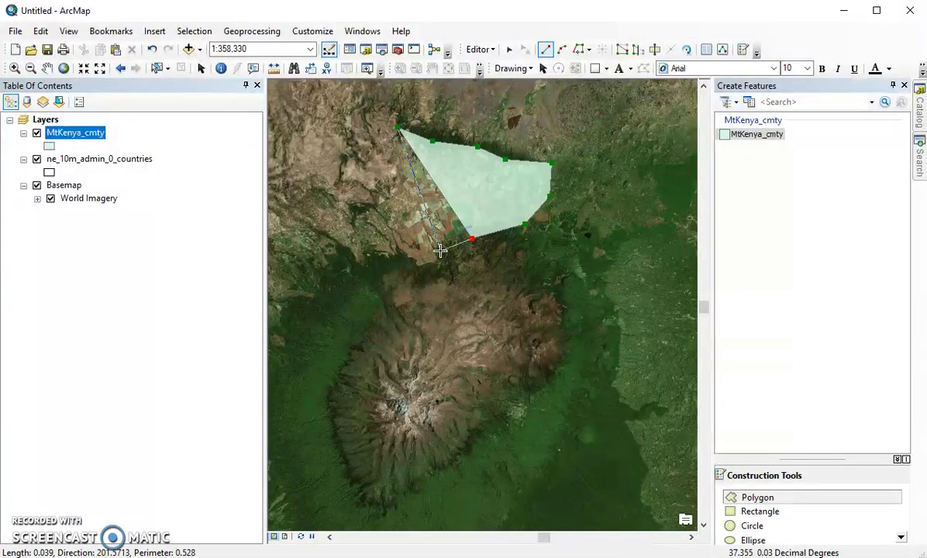
Trace the southern tip and western edge, then finish the polygon sketch.
{"action": "left_click", "coordinate": [440, 252]}
{"action": "left_click", "coordinate": [439, 271]}
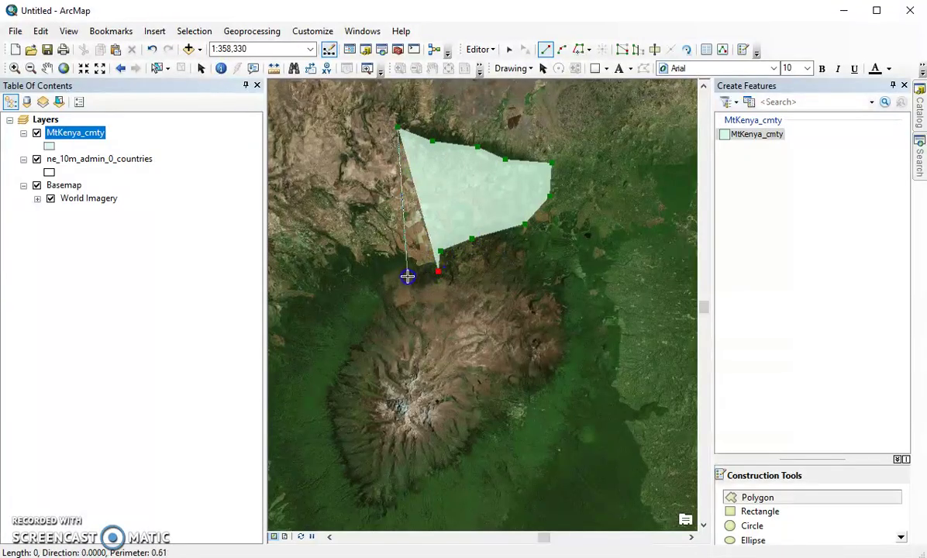
{"action": "left_click", "coordinate": [407, 275]}
{"action": "left_click", "coordinate": [377, 234]}
{"action": "left_click", "coordinate": [372, 201]}
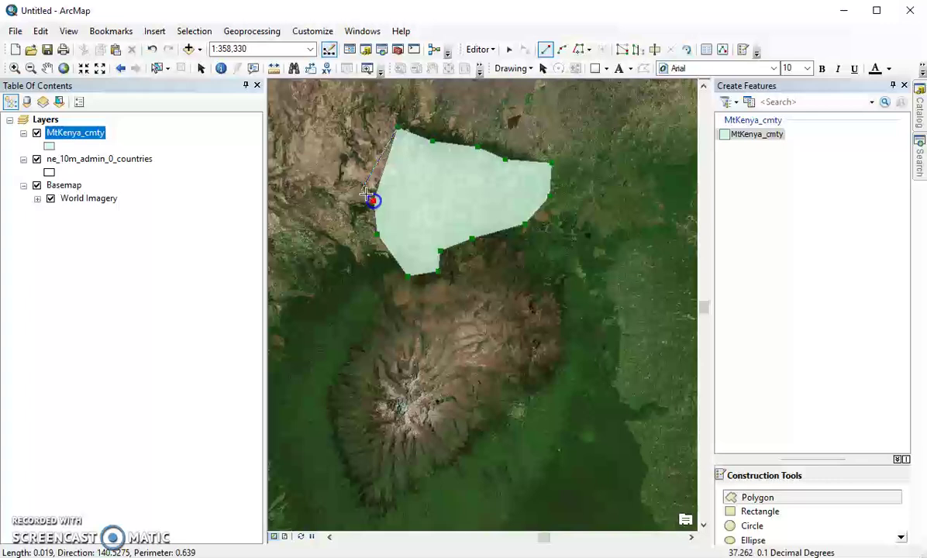
{"action": "left_click", "coordinate": [335, 186]}
{"action": "left_click", "coordinate": [335, 141]}
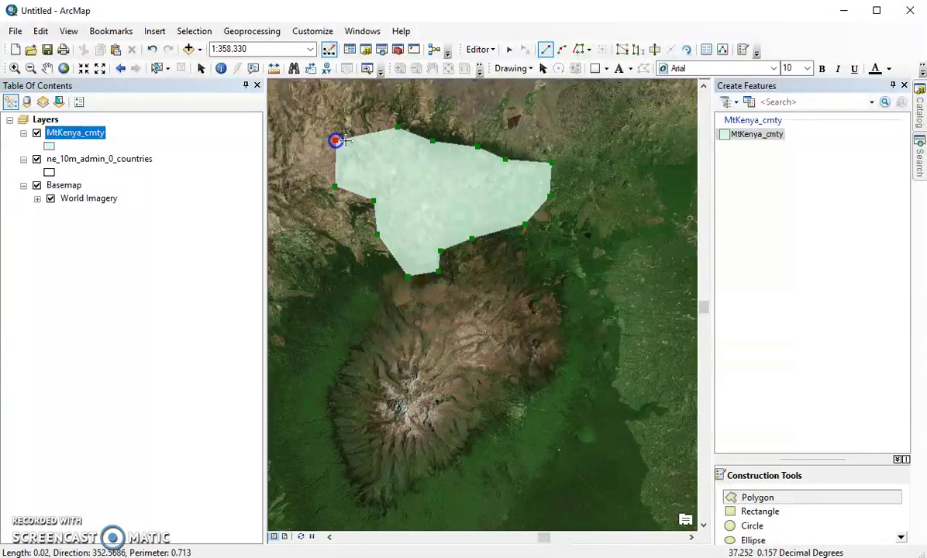
{"action": "double_click", "coordinate": [385, 145]}
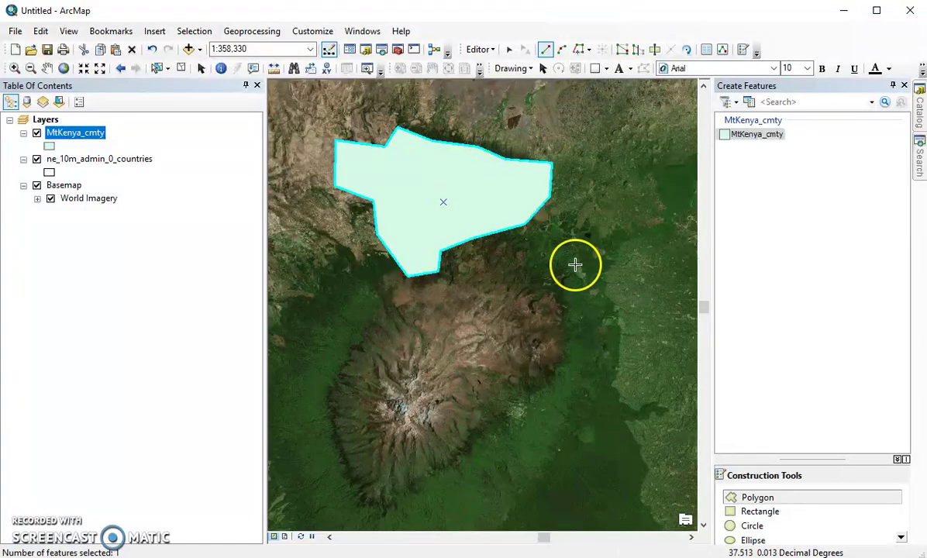
Save the digitized farmland polygon and stop editing the MtKenya_cmty layer.
{"action": "left_click", "coordinate": [479, 50]}
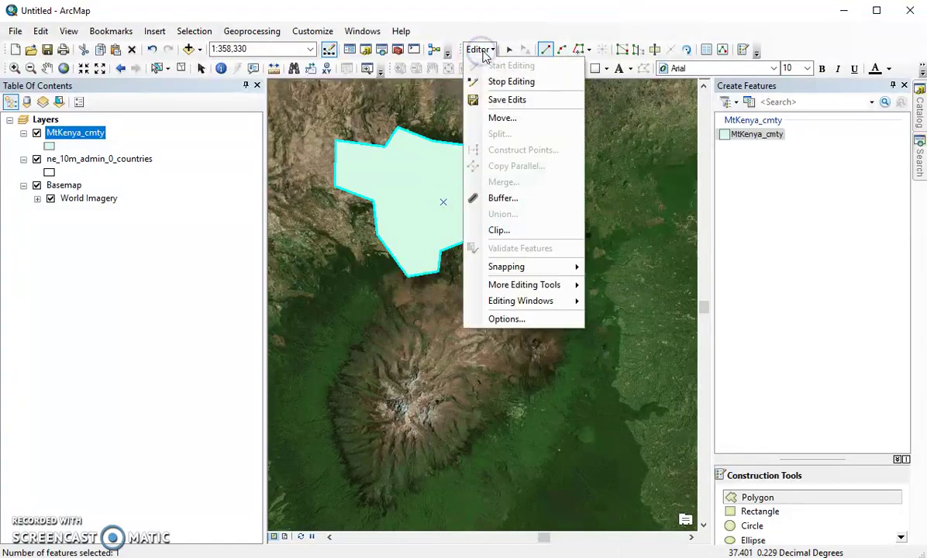
{"action": "left_click", "coordinate": [500, 99]}
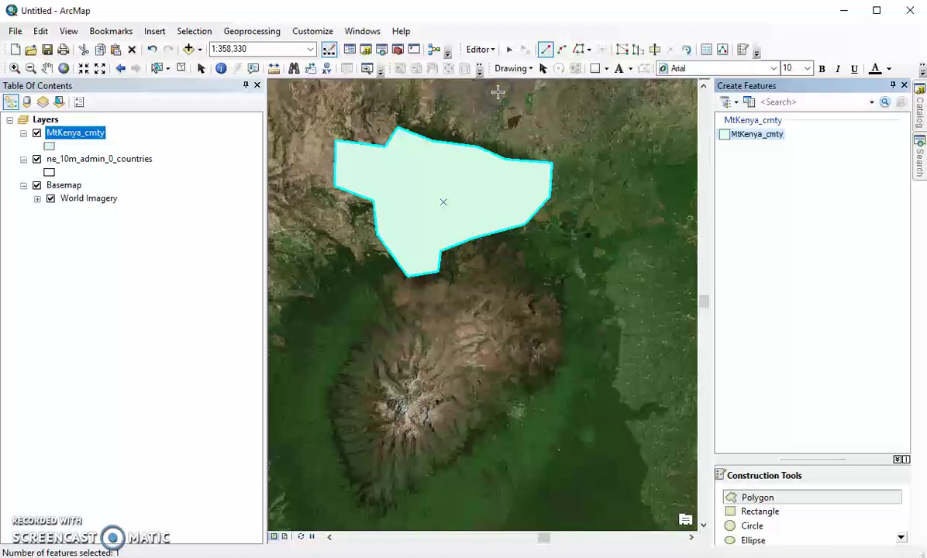
{"action": "left_click", "coordinate": [479, 49]}
{"action": "left_click", "coordinate": [497, 80]}
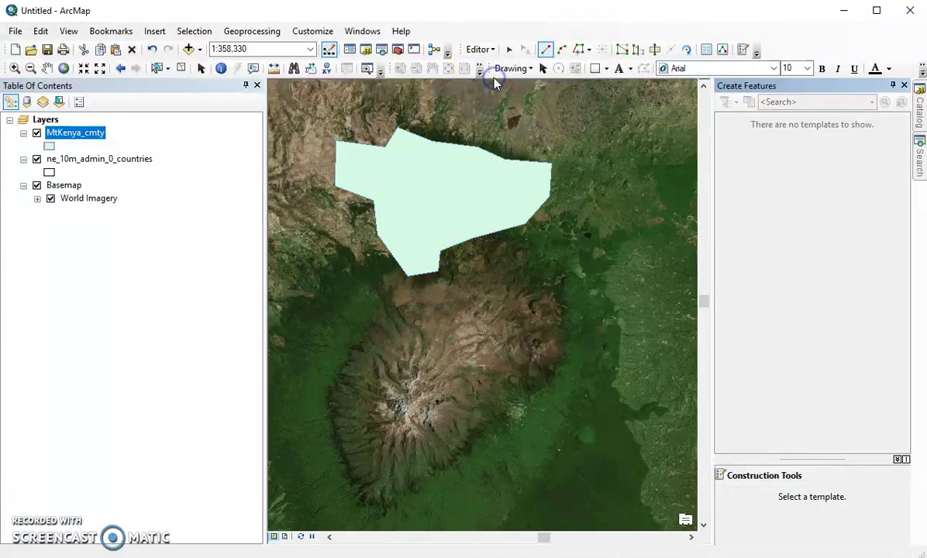
{"action": "left_click", "coordinate": [480, 50]}
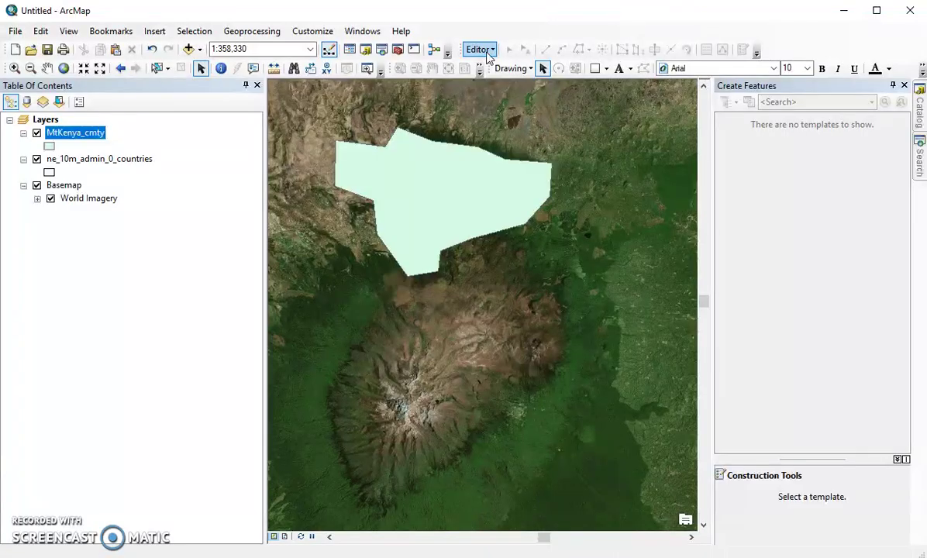
{"action": "left_click", "coordinate": [722, 63]}
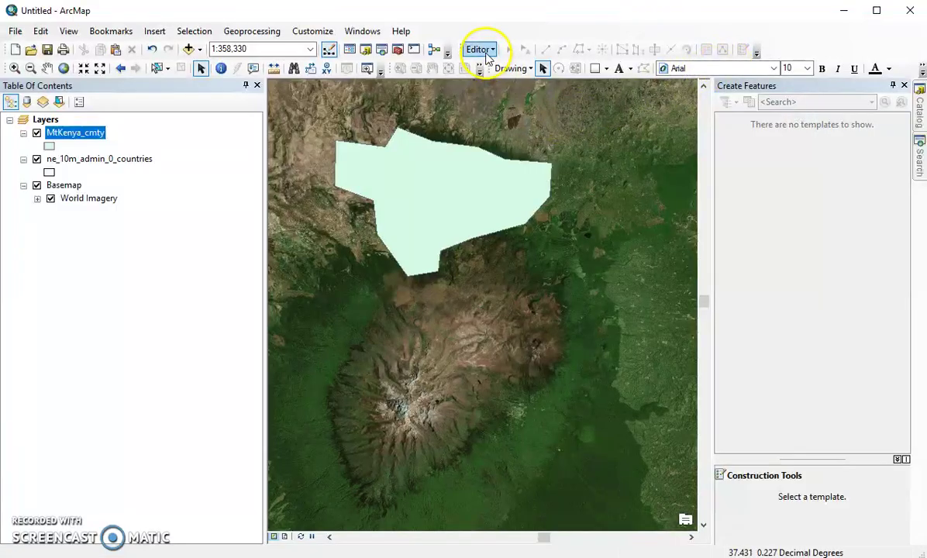
Start a new edit session on MtKenya_cmty and choose its polygon template in Create Features.
{"action": "left_click", "coordinate": [486, 51]}
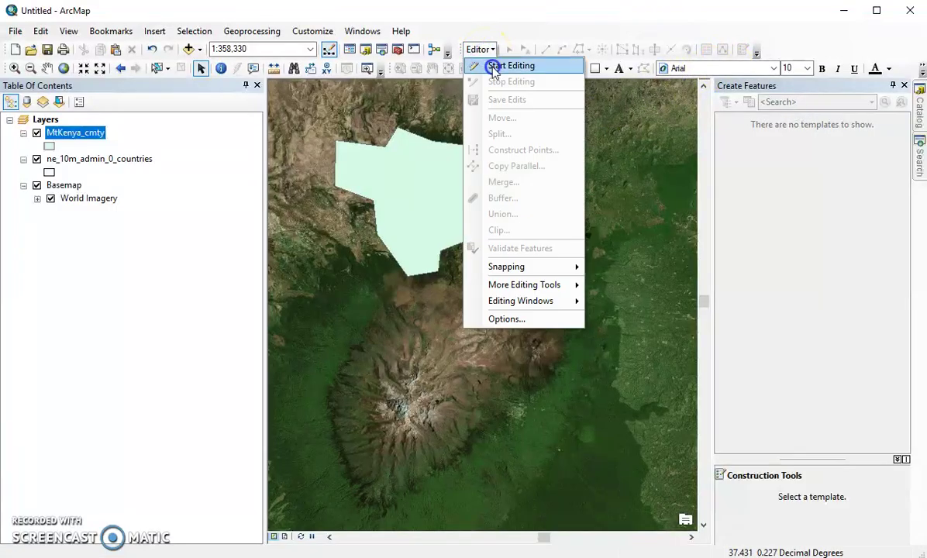
{"action": "left_click", "coordinate": [481, 62]}
{"action": "left_click", "coordinate": [345, 165]}
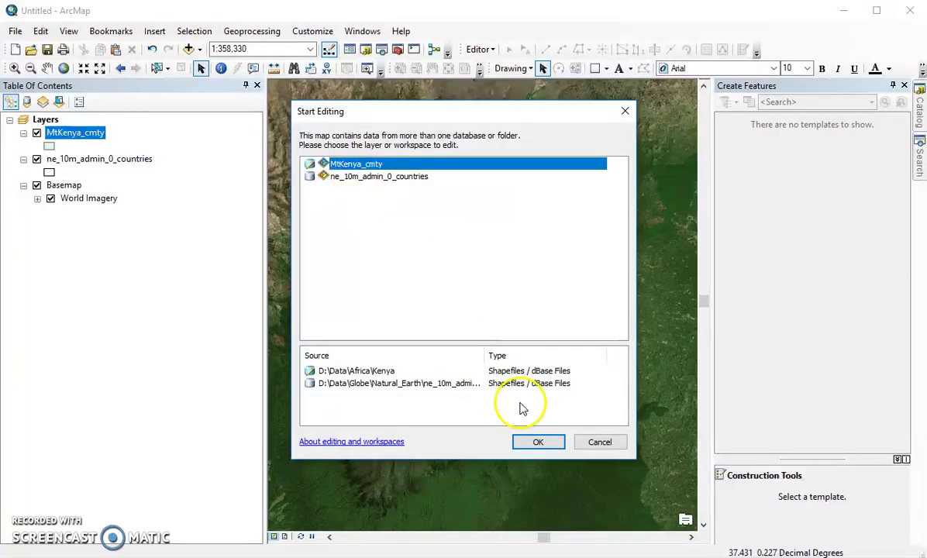
{"action": "left_click", "coordinate": [537, 441]}
{"action": "left_click", "coordinate": [748, 135]}
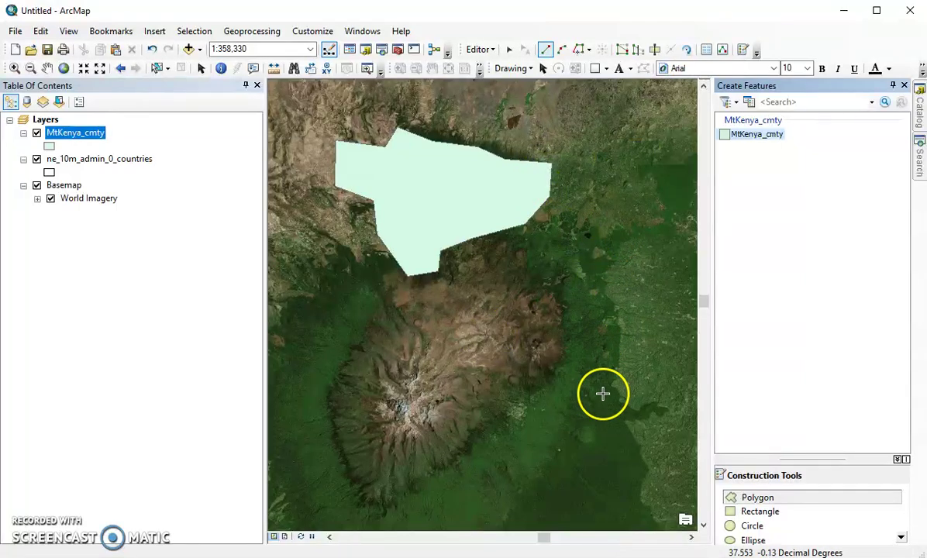
Draw a five-vertex polygon east of Mt Kenya, finishing it at the last corner.
{"action": "left_click", "coordinate": [617, 235]}
{"action": "left_click", "coordinate": [598, 276]}
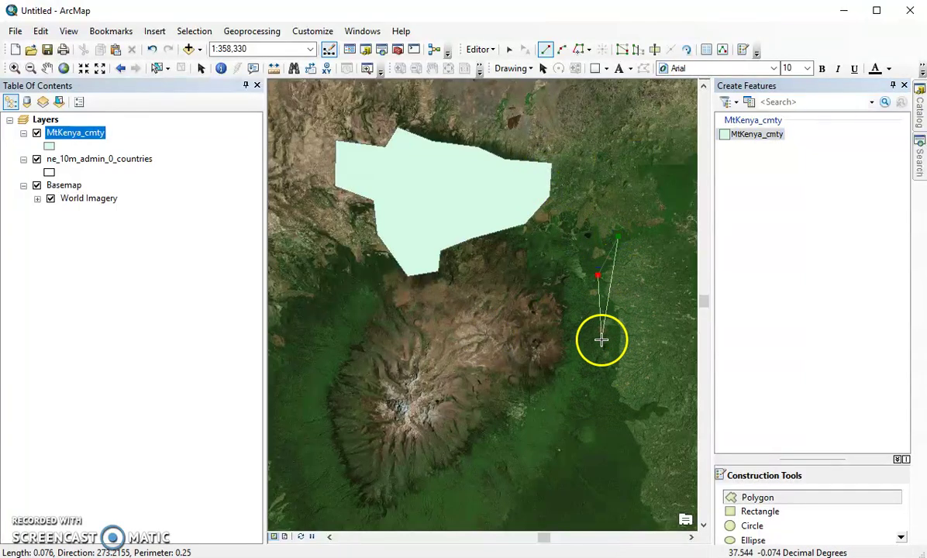
{"action": "left_click", "coordinate": [603, 338]}
{"action": "left_click", "coordinate": [655, 335]}
{"action": "double_click", "coordinate": [667, 274]}
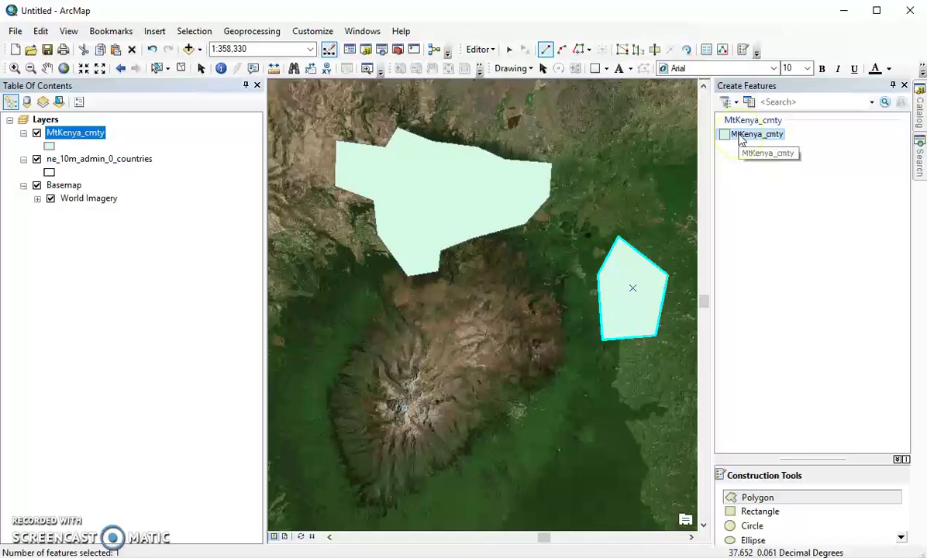
Use Edit Vertices to drag the second polygon's top vertex down and flatten its peak.
{"action": "left_click", "coordinate": [627, 51]}
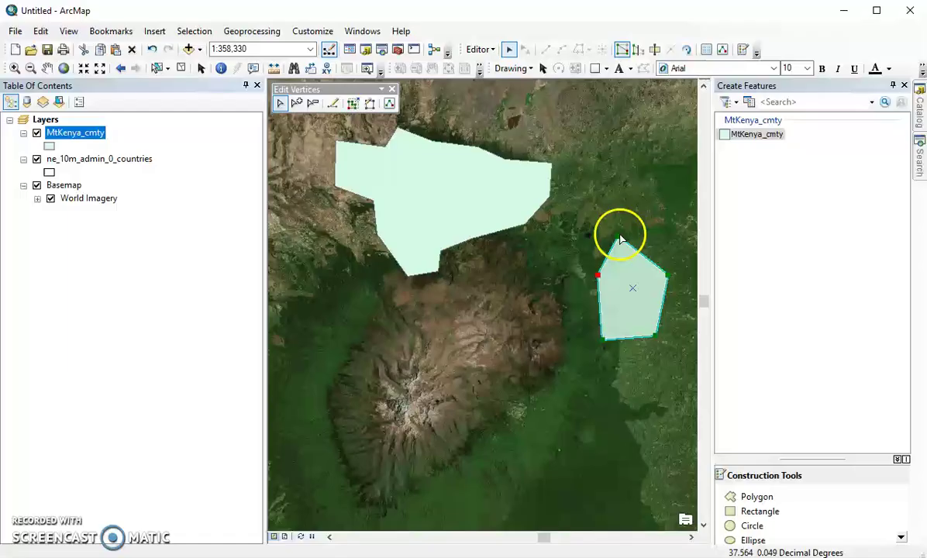
{"action": "left_click_drag", "start_coordinate": [618, 236], "coordinate": [633, 279]}
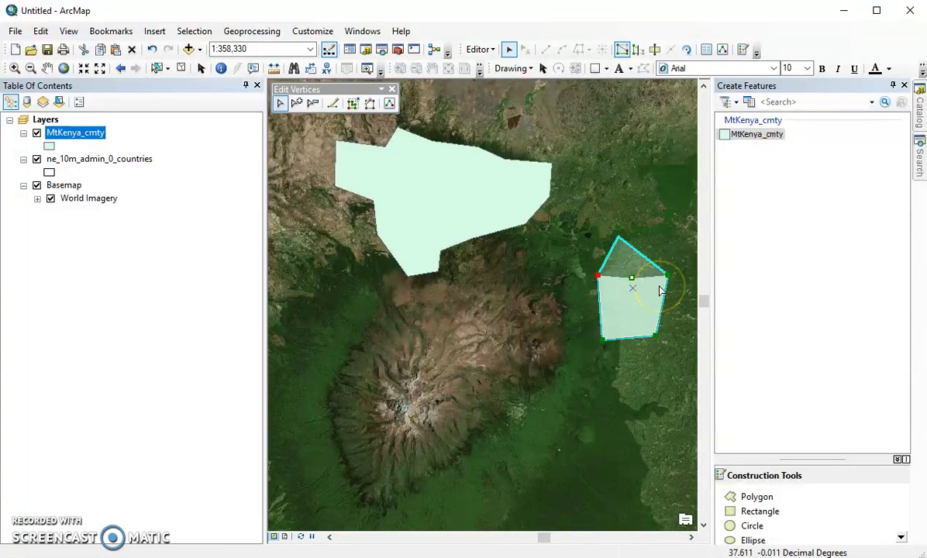
Stop editing and confirm saving the reshaped second polygon.
{"action": "left_click", "coordinate": [480, 49]}
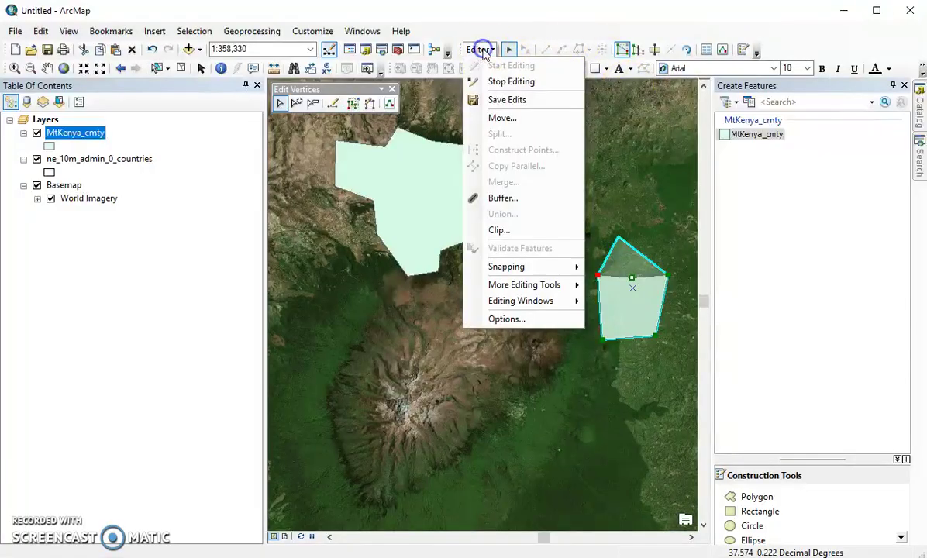
{"action": "left_click", "coordinate": [498, 81]}
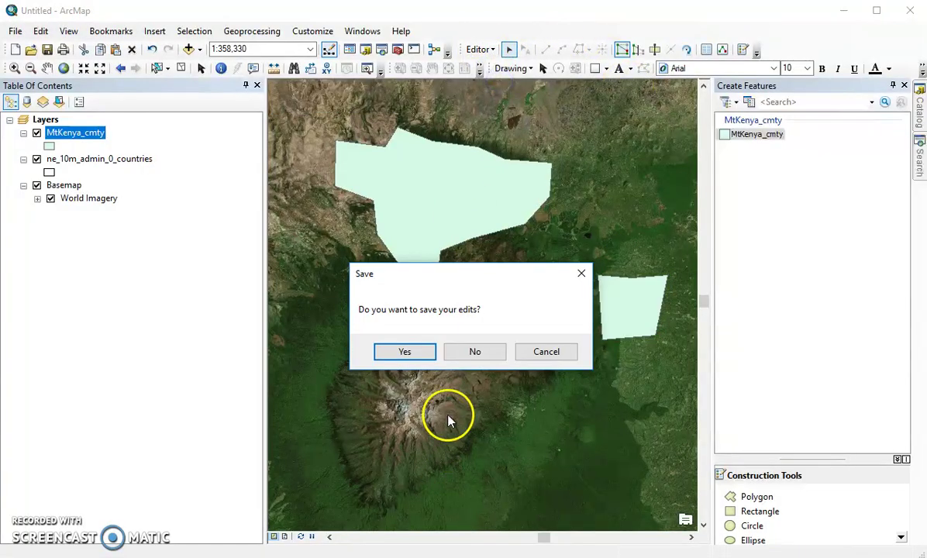
{"action": "left_click", "coordinate": [398, 351]}
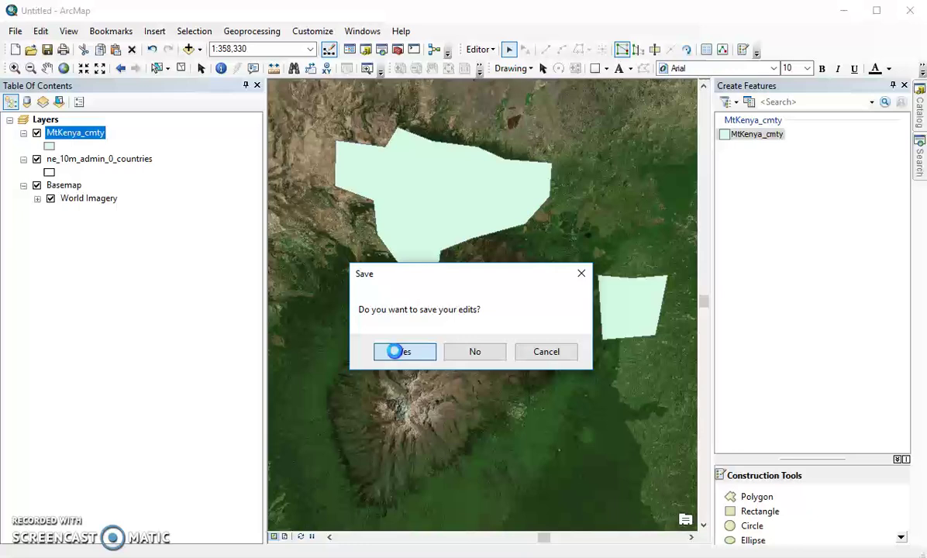
{"action": "left_click", "coordinate": [446, 90]}
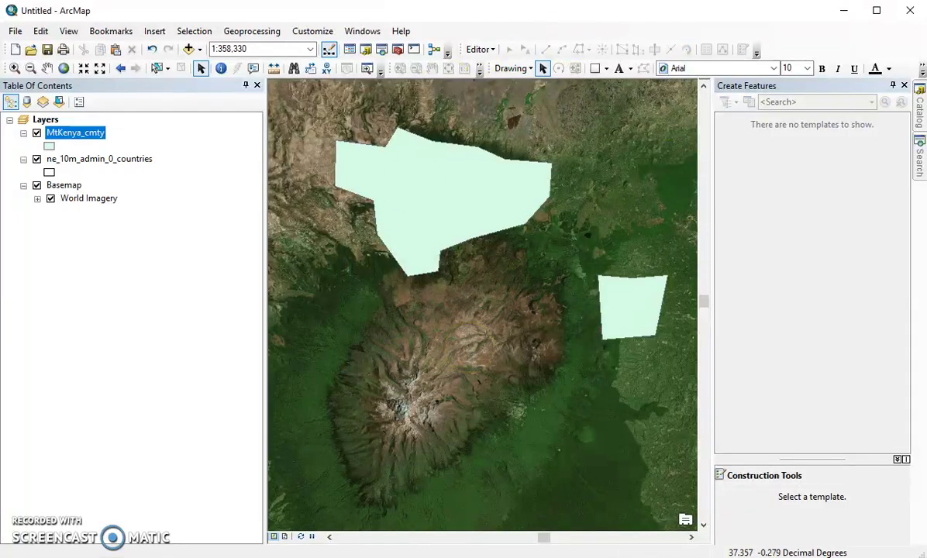
Open File Explorer, browse to the Local-User-Data (D:) drive, then minimize the window.
{"action": "right_click", "coordinate": [334, 557]}
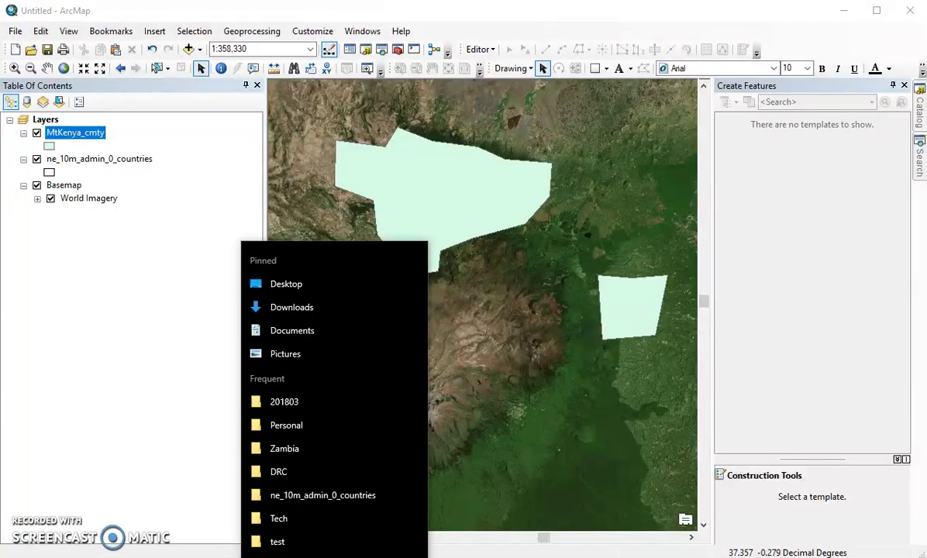
{"action": "left_click", "coordinate": [377, 531]}
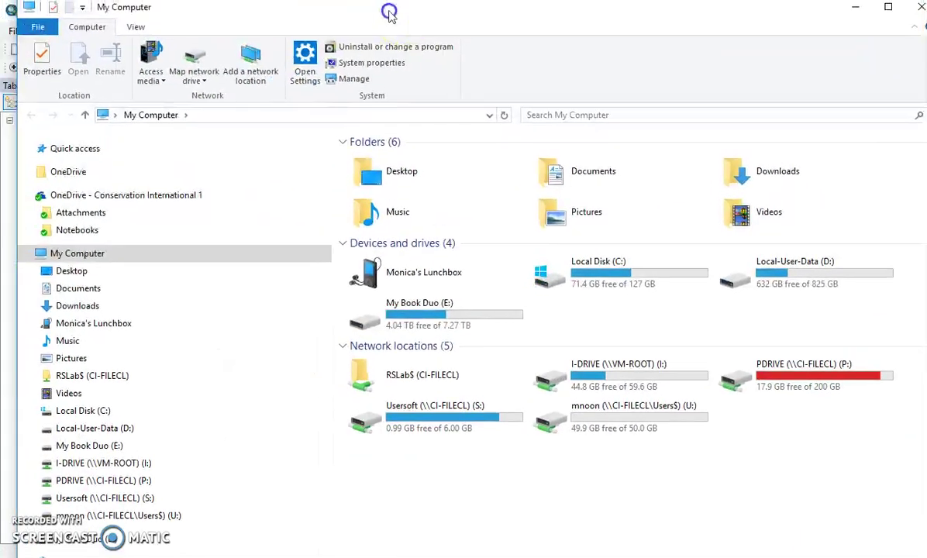
{"action": "left_click_drag", "start_coordinate": [389, 12], "coordinate": [450, 55]}
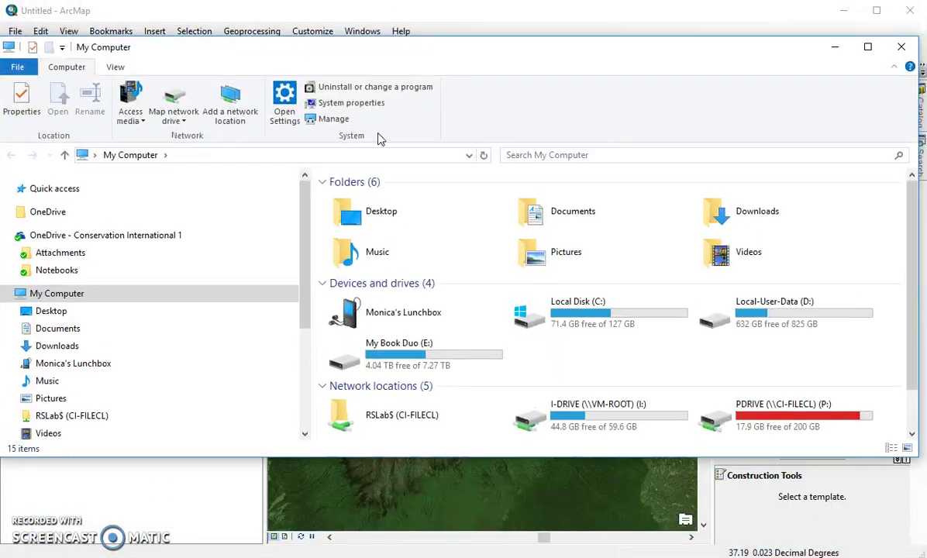
{"action": "scroll", "coordinate": [58, 372], "scroll_direction": "down", "scroll_amount": 1}
{"action": "left_click", "coordinate": [81, 415]}
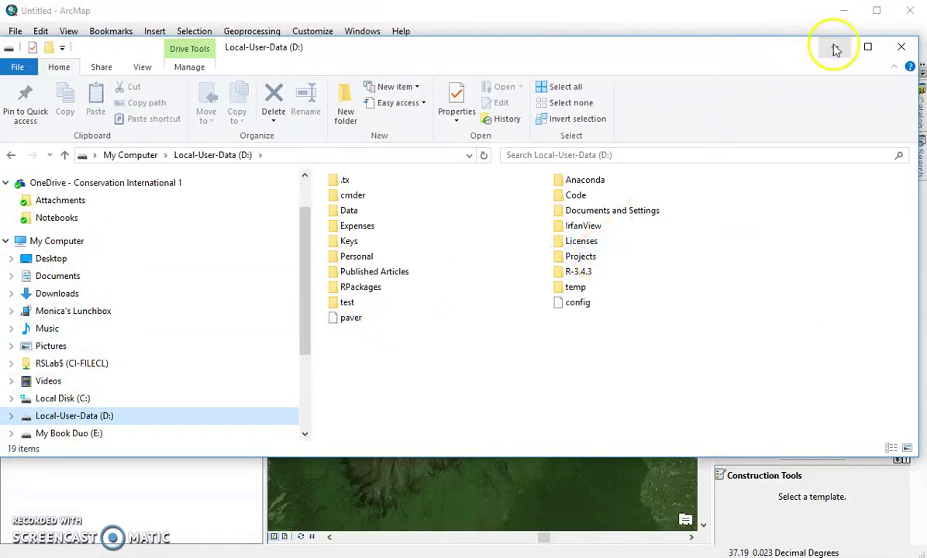
{"action": "left_click", "coordinate": [834, 47]}
Restore the File Explorer window showing Local-User-Data (D:) in front of ArcMap.
{"action": "left_click", "coordinate": [919, 116]}
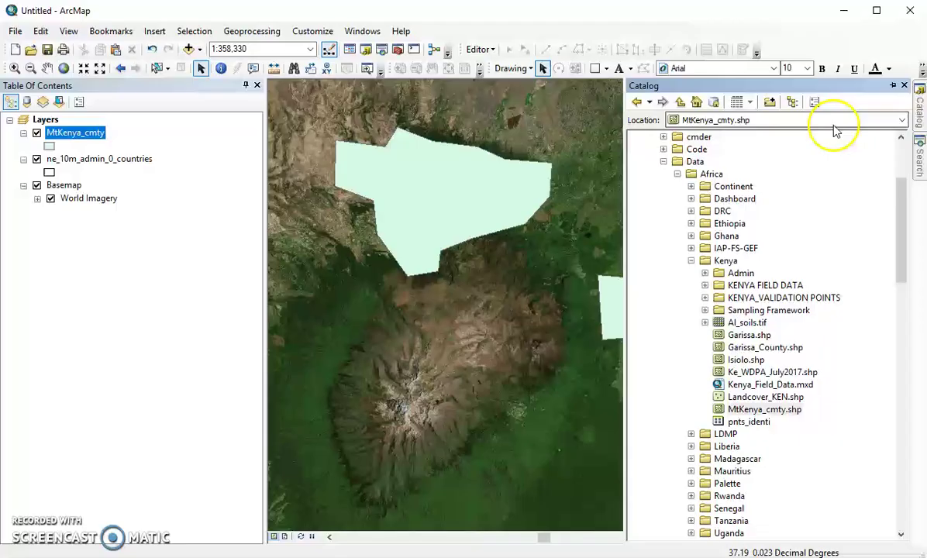
{"action": "scroll", "coordinate": [698, 213], "scroll_direction": "up", "scroll_amount": 4}
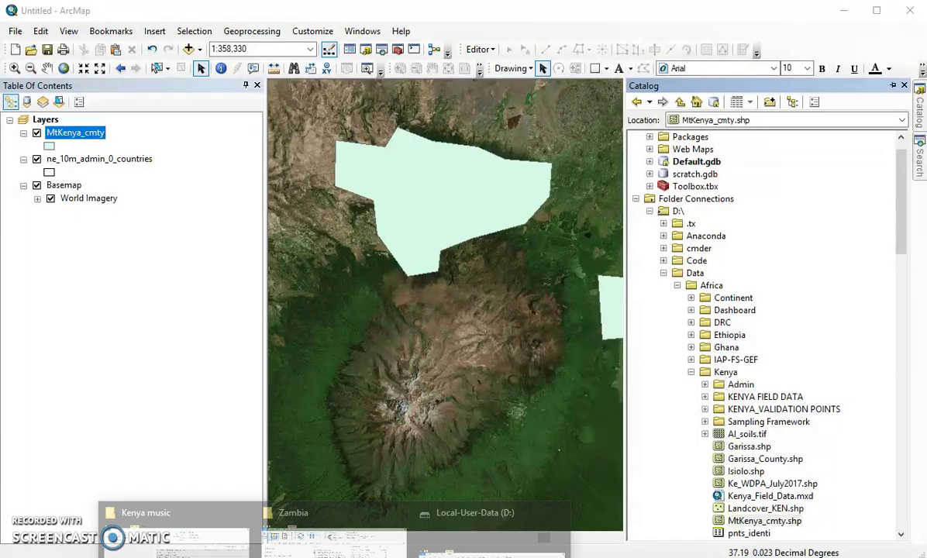
{"action": "left_click", "coordinate": [496, 523]}
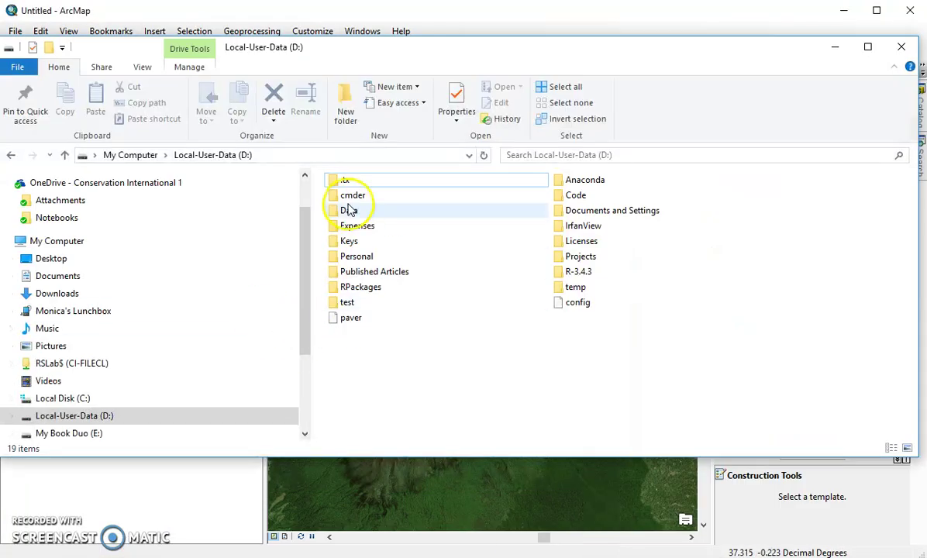
Open the Data > Africa > Kenya folder on the D: drive.
{"action": "double_click", "coordinate": [350, 210]}
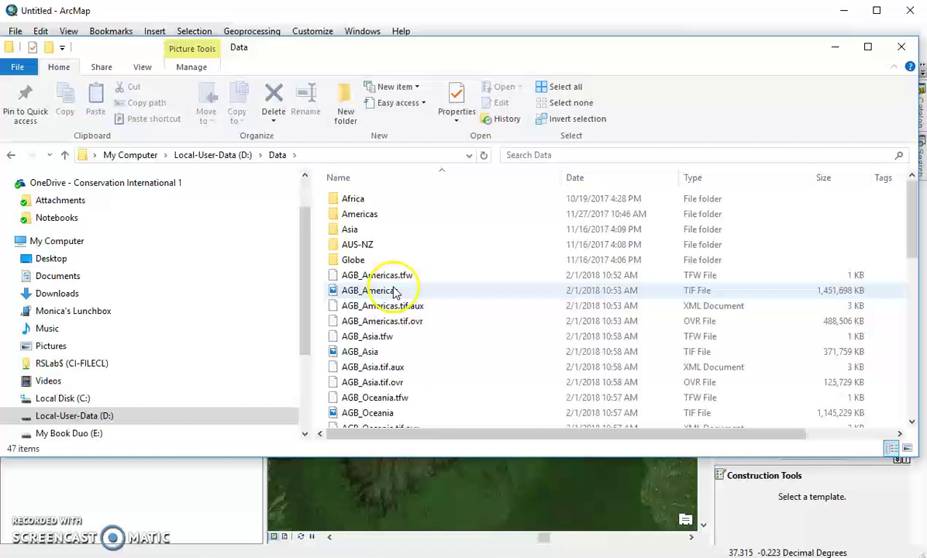
{"action": "double_click", "coordinate": [353, 203]}
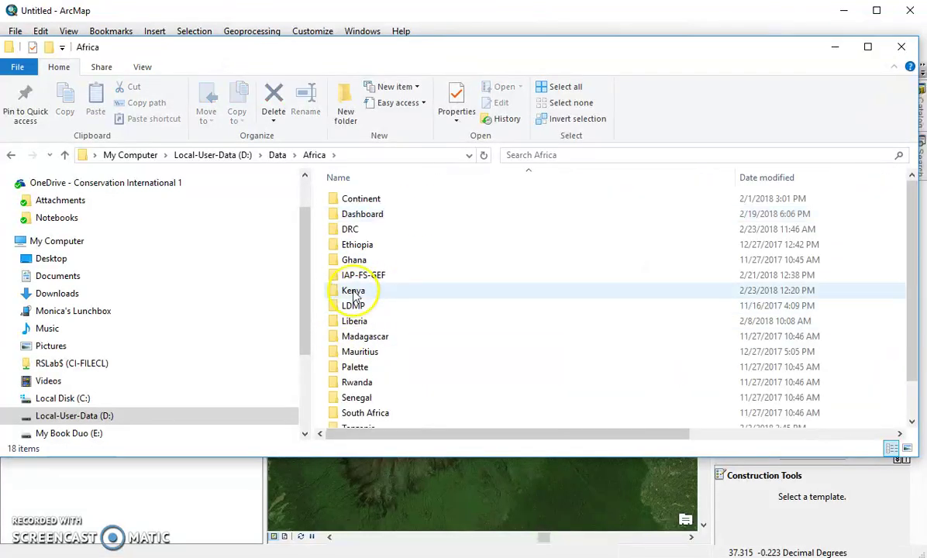
{"action": "double_click", "coordinate": [361, 296]}
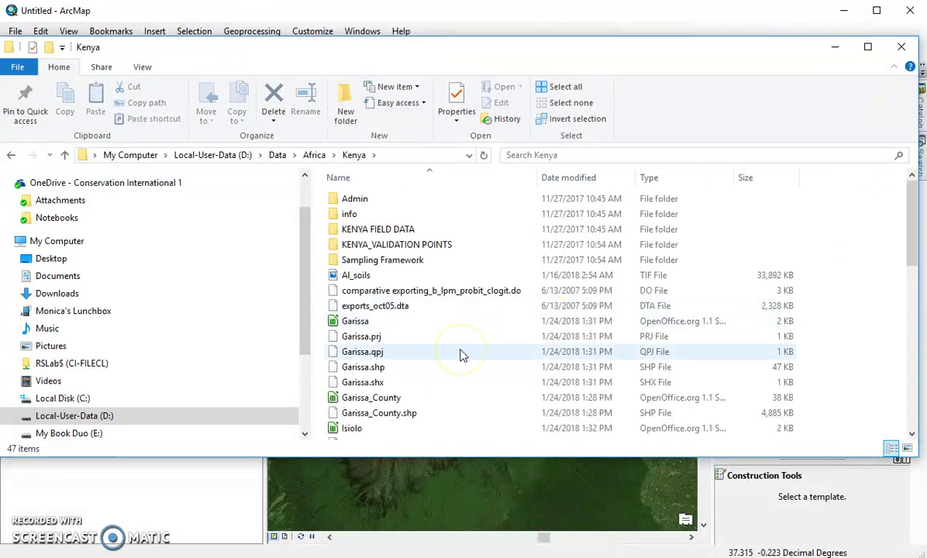
{"action": "scroll", "coordinate": [461, 355], "scroll_direction": "down", "scroll_amount": 10}
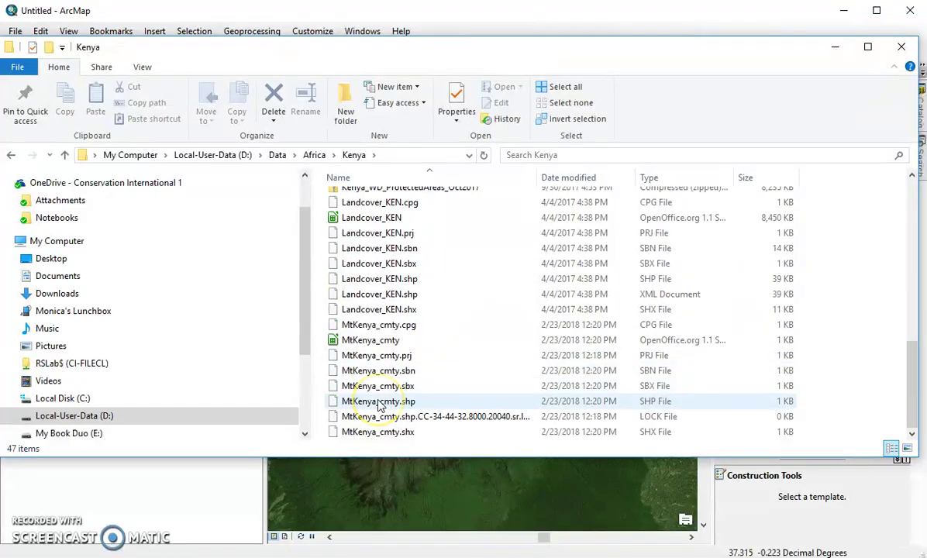
Select the MtKenya_cmty files from MtKenya_cmty.cpg through MtKenya_cmty.shx.
{"action": "left_click", "coordinate": [381, 325]}
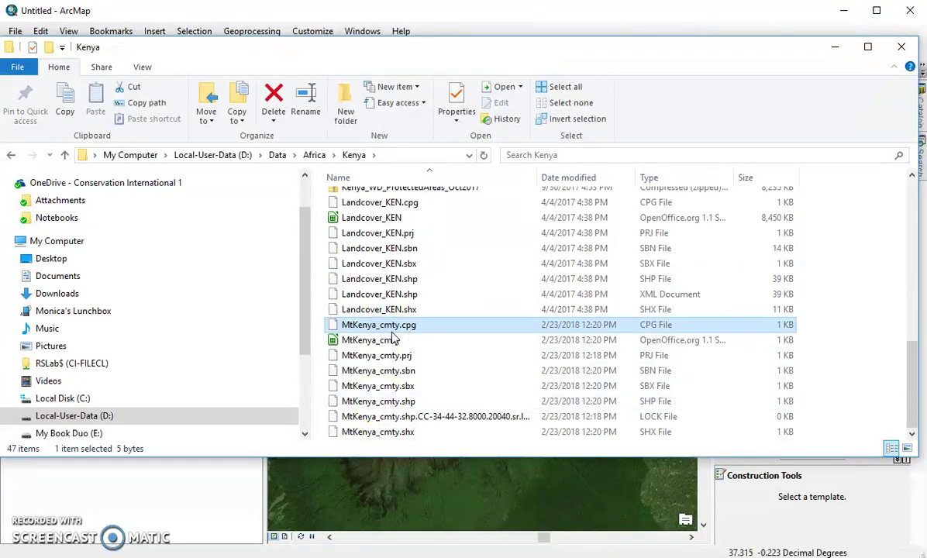
{"action": "left_click", "coordinate": [429, 418]}
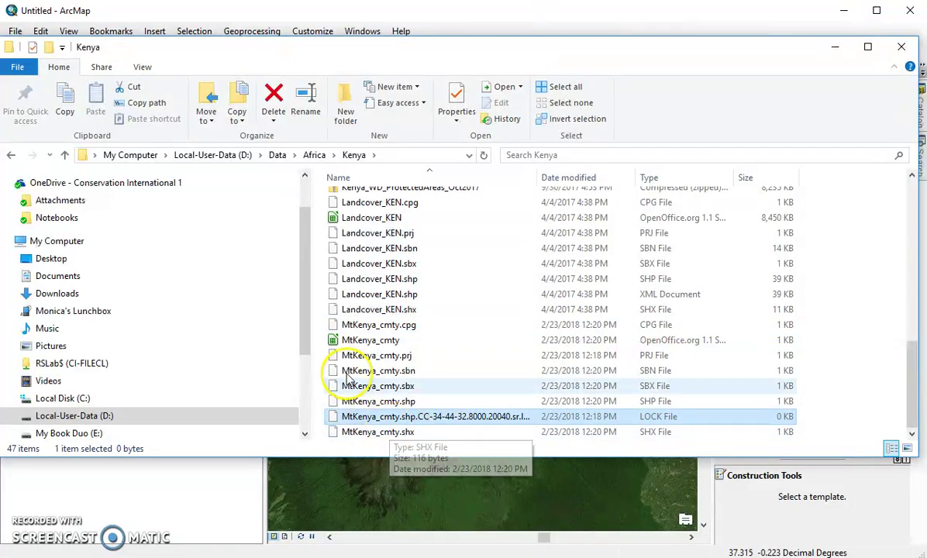
{"action": "left_click", "coordinate": [343, 325]}
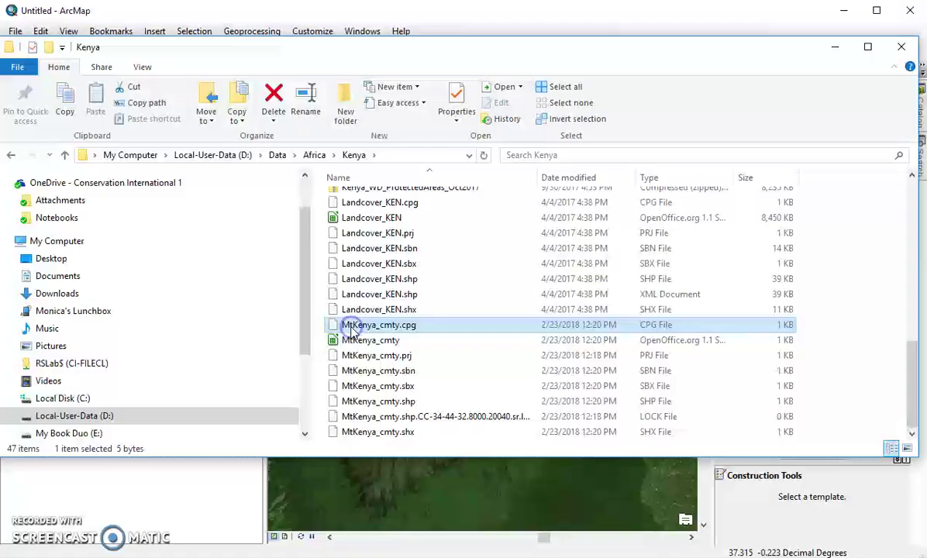
{"action": "left_click", "coordinate": [349, 432], "text": "shift"}
{"action": "right_click", "coordinate": [348, 432]}
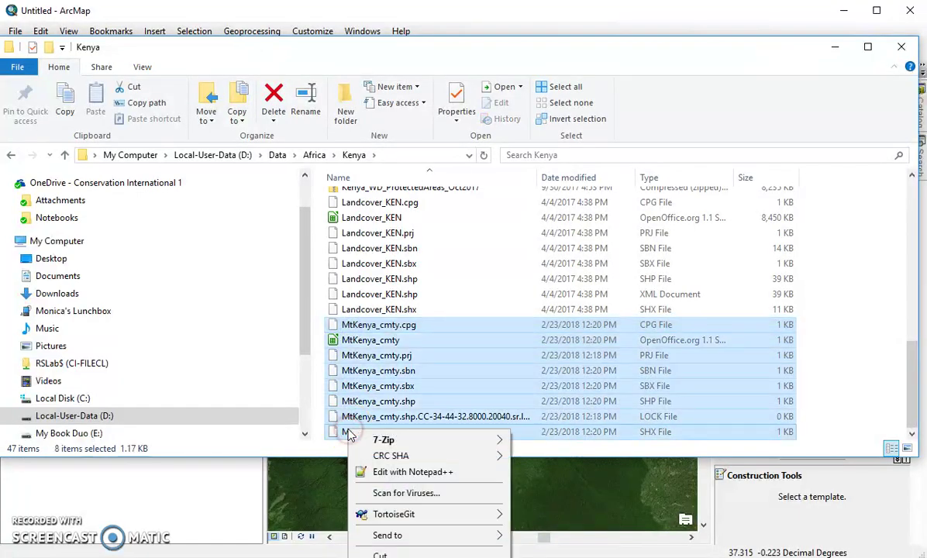
{"action": "mouse_move", "coordinate": [416, 538]}
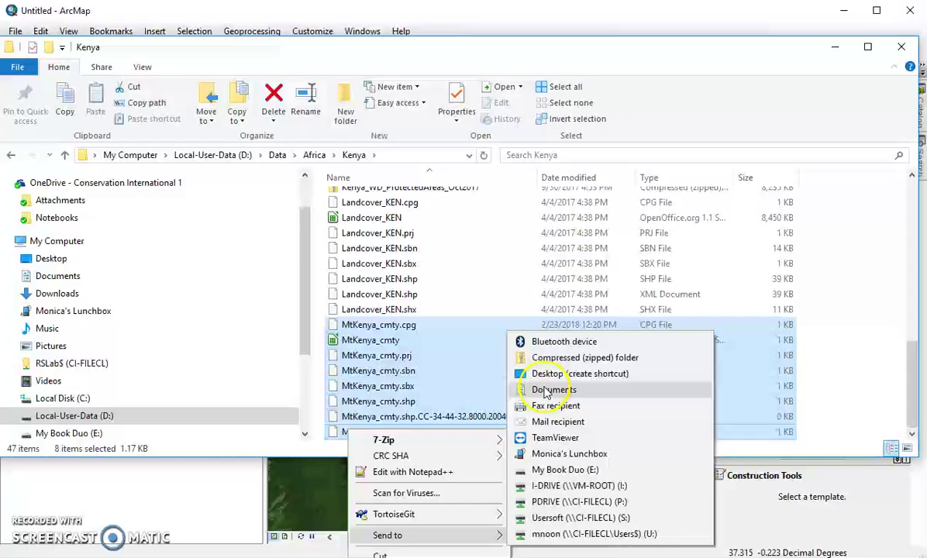
{"action": "left_click", "coordinate": [548, 357]}
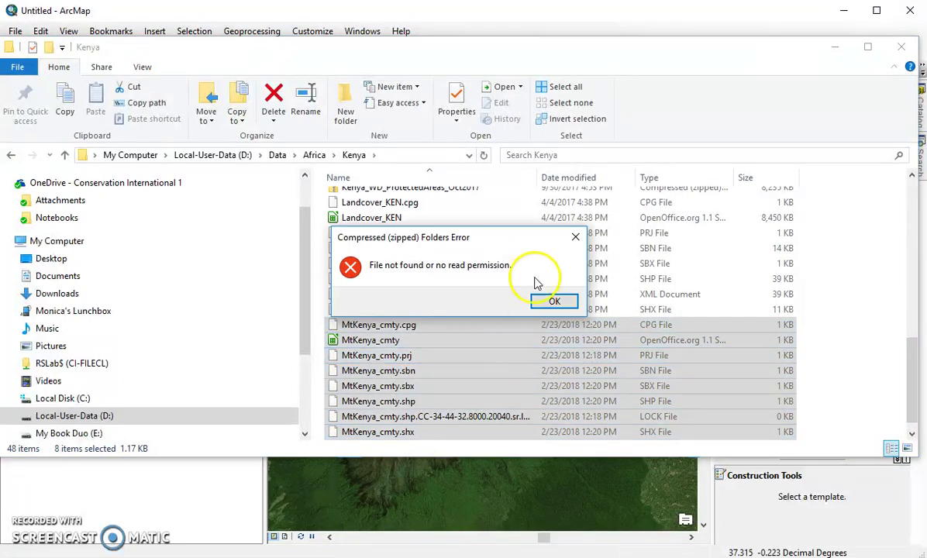
{"action": "left_click", "coordinate": [555, 302]}
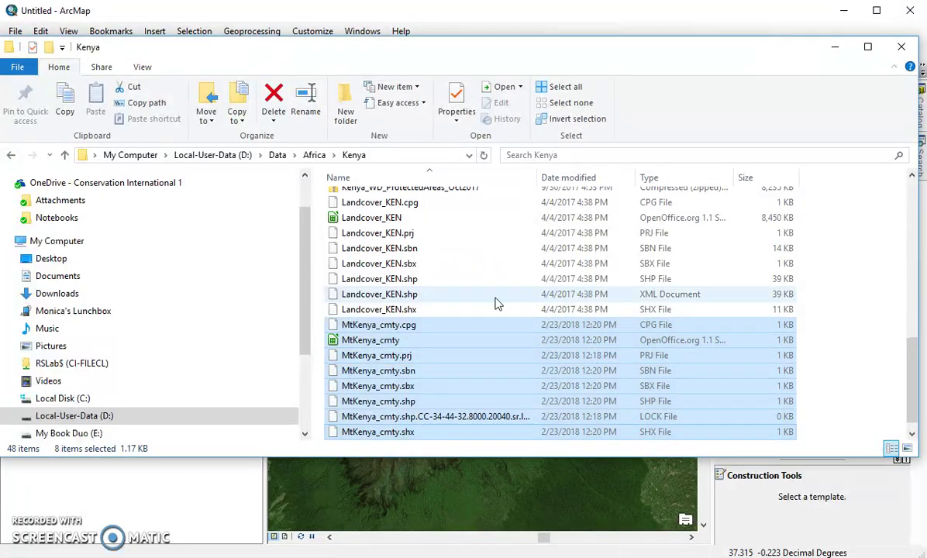
{"action": "left_click", "coordinate": [352, 323]}
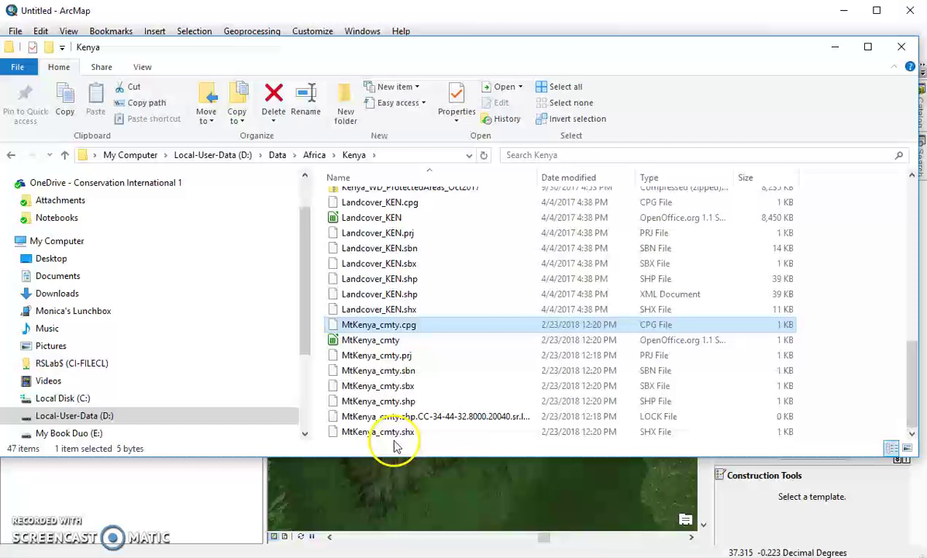
Try to drop the lock file from the eight-file MtKenya_cmty selection.
{"action": "left_click", "coordinate": [367, 433], "text": "shift"}
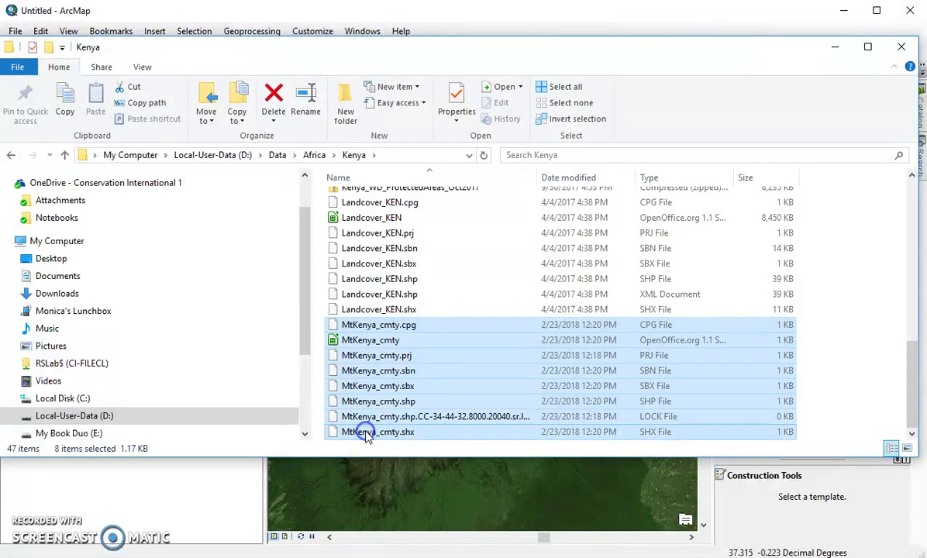
{"action": "left_click_drag", "start_coordinate": [368, 436], "coordinate": [373, 439]}
{"action": "right_click", "coordinate": [369, 419]}
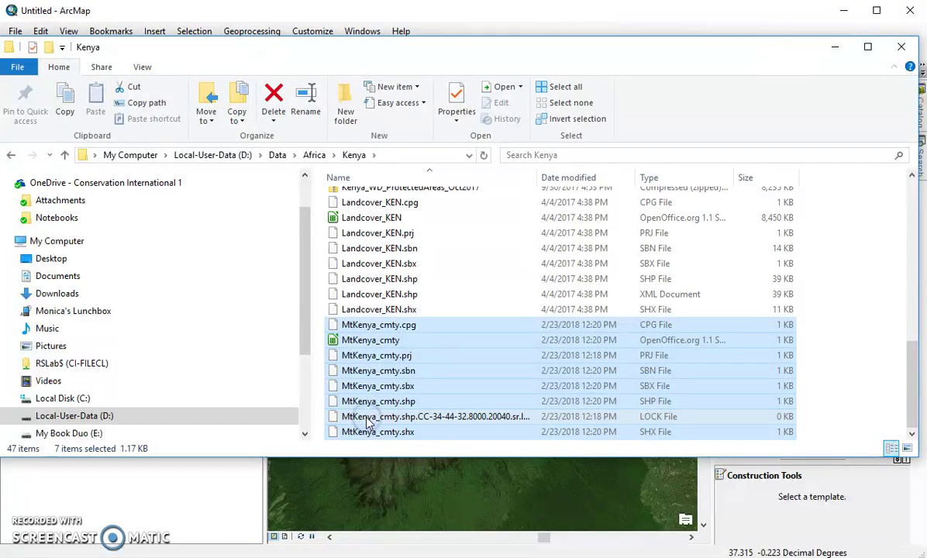
{"action": "left_click_drag", "start_coordinate": [503, 431], "coordinate": [504, 432]}
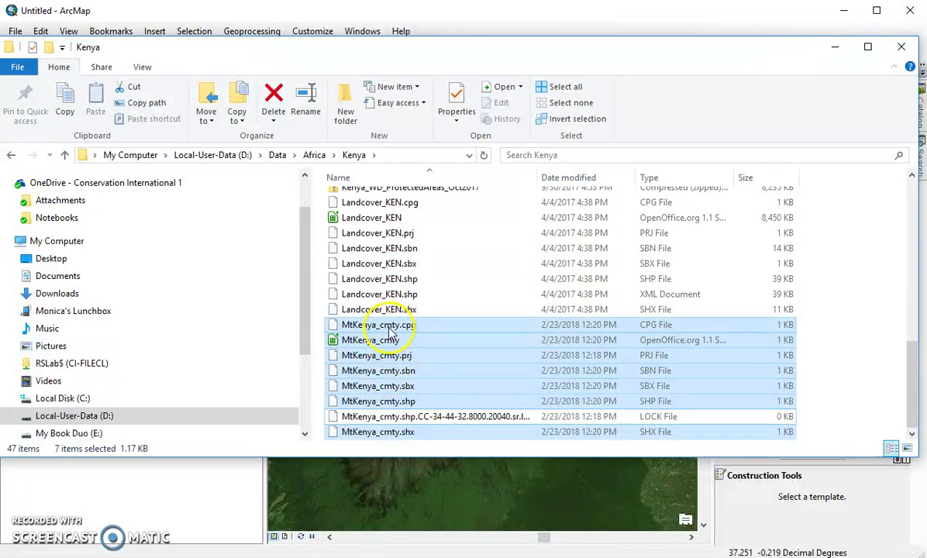
Reselect MtKenya_cmty .cpg, .prj, .sbn, .sbx, .shp and .shx files individually, skipping the lock file.
{"action": "left_click", "coordinate": [374, 265]}
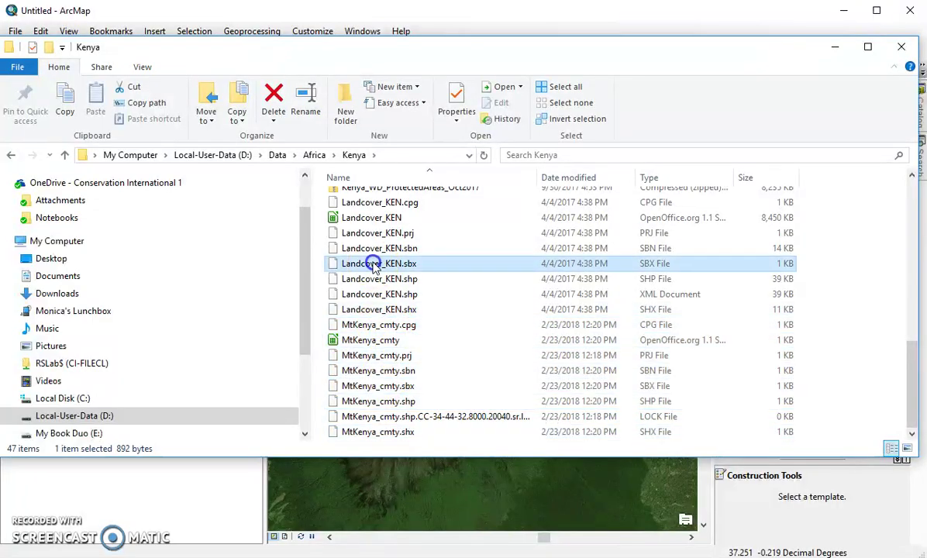
{"action": "left_click", "coordinate": [364, 324]}
{"action": "left_click", "coordinate": [370, 340]}
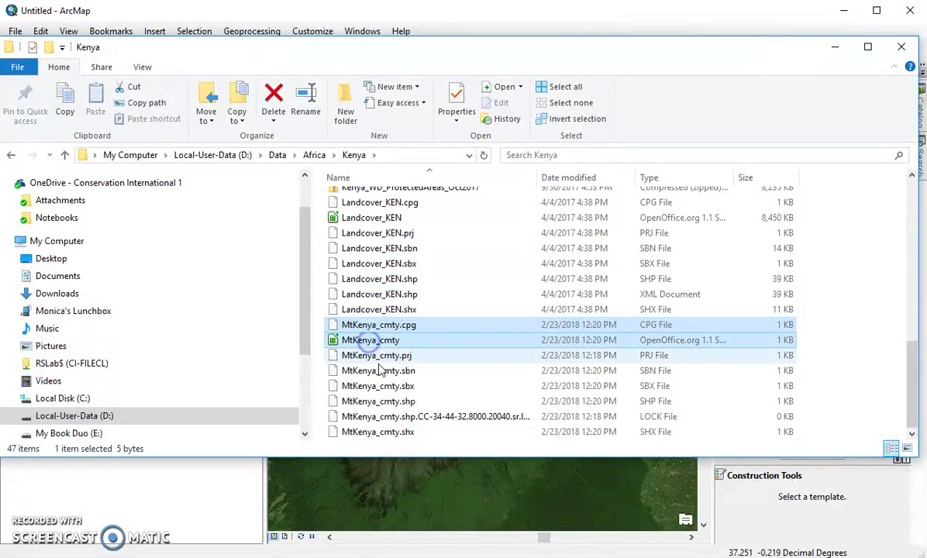
{"action": "left_click", "coordinate": [375, 355], "text": "ctrl"}
{"action": "left_click", "coordinate": [378, 370], "text": "ctrl"}
{"action": "left_click", "coordinate": [378, 386], "text": "ctrl"}
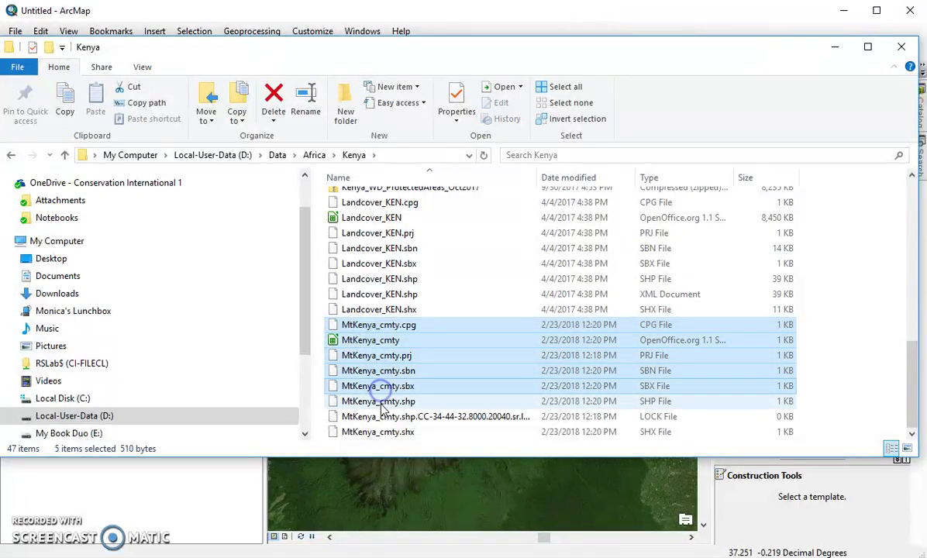
{"action": "left_click", "coordinate": [380, 402], "text": "ctrl"}
{"action": "left_click", "coordinate": [384, 431], "text": "ctrl"}
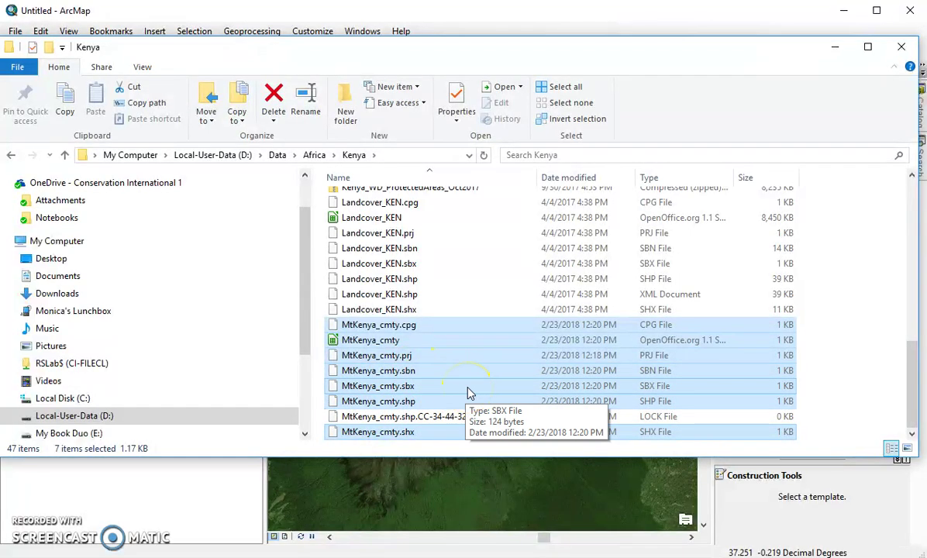
Send the seven selected files to a compressed (zipped) folder named MtKenya_cmty.
{"action": "right_click", "coordinate": [416, 390]}
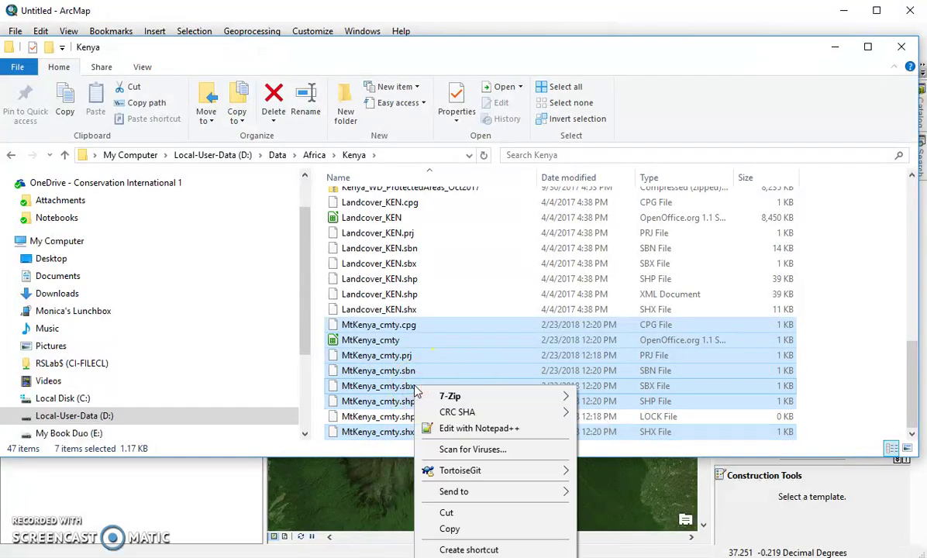
{"action": "mouse_move", "coordinate": [465, 492]}
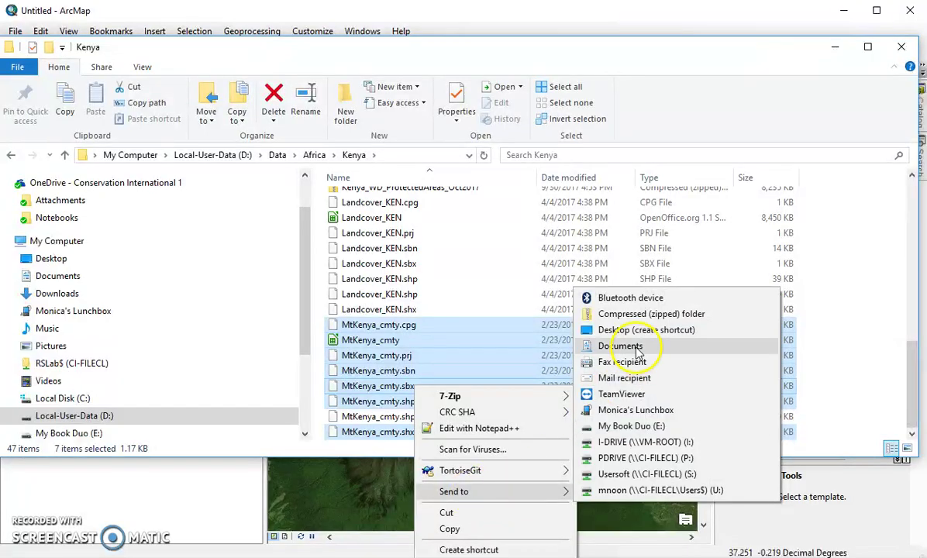
{"action": "left_click", "coordinate": [638, 320]}
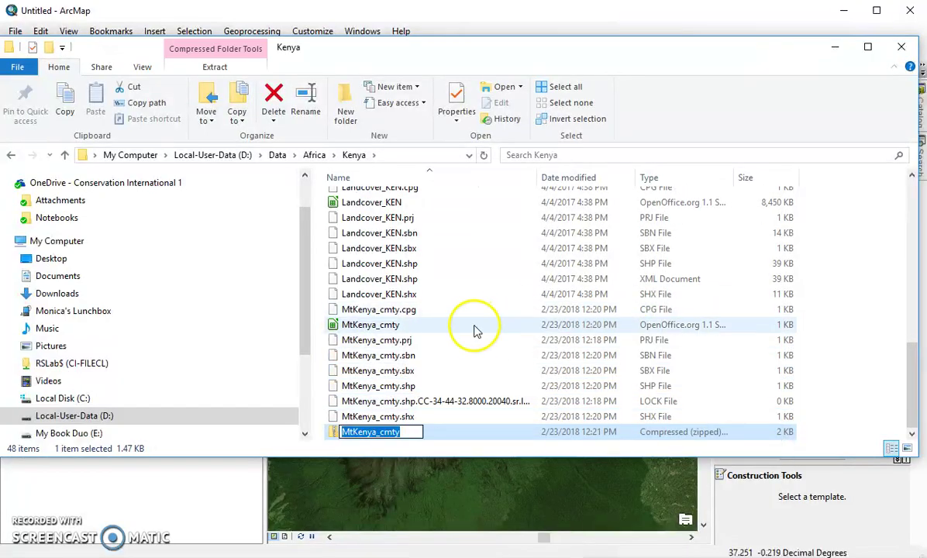
{"action": "key", "text": "Return"}
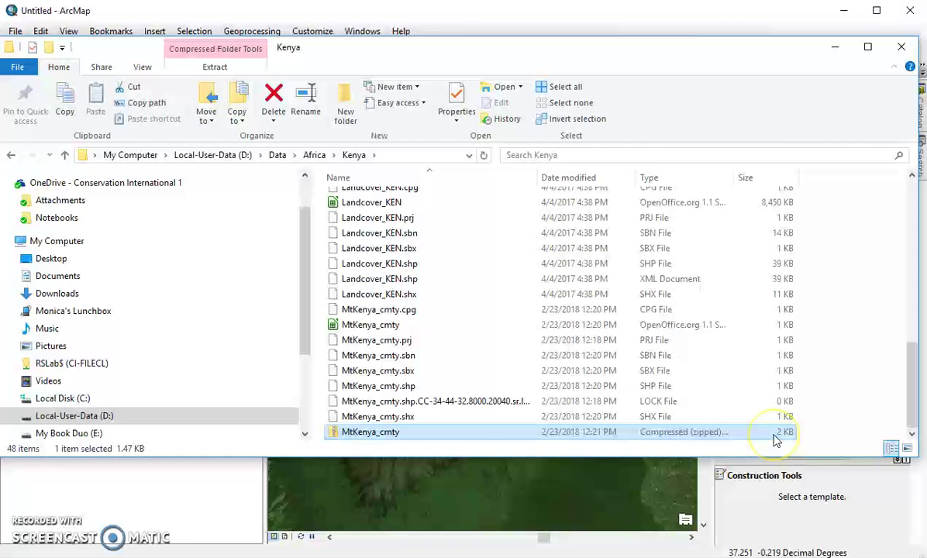